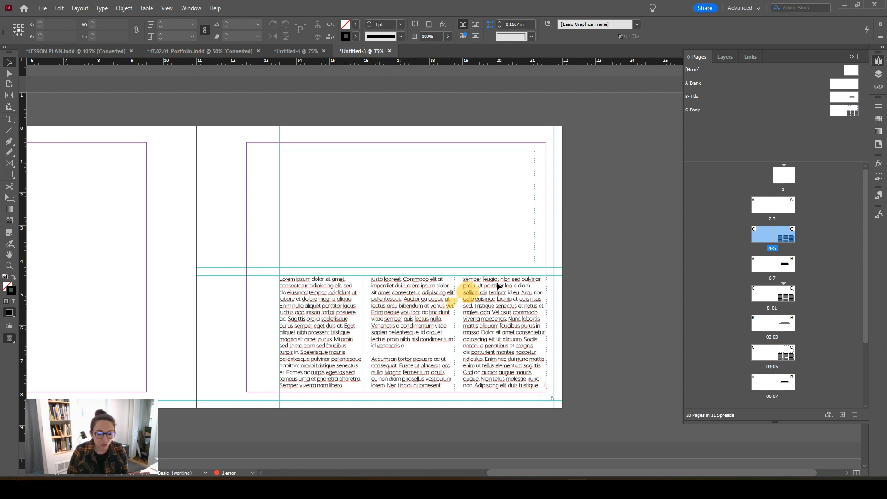
Step: Open the C-Body parent spread and inspect the text frames of its three body columns
{"action": "double_click", "coordinate": [852, 110]}
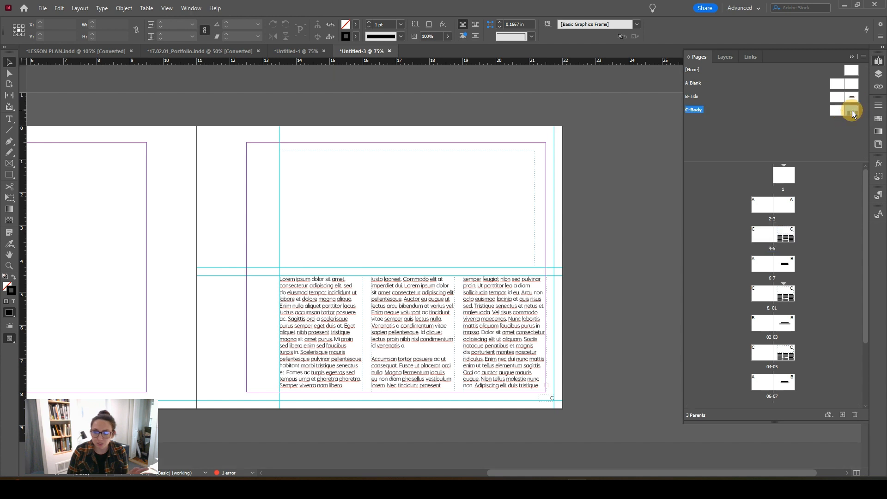
{"action": "left_click", "coordinate": [309, 319]}
{"action": "left_click", "coordinate": [445, 320]}
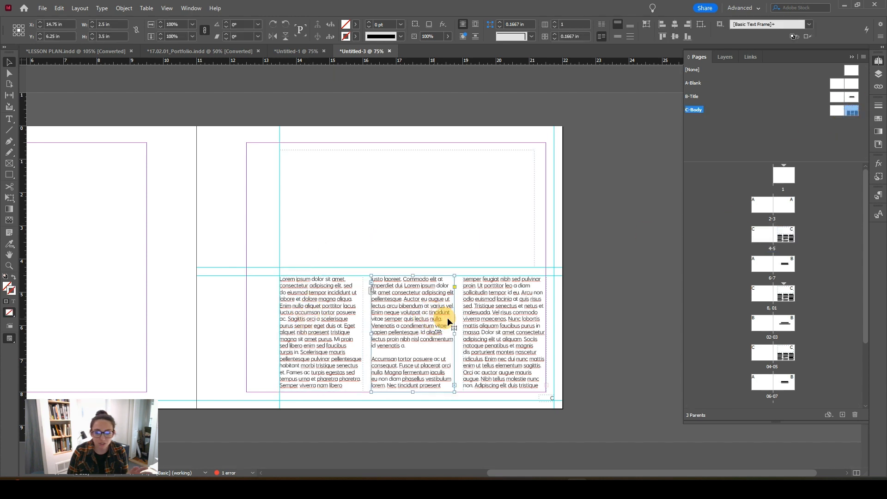
{"action": "left_click", "coordinate": [479, 318]}
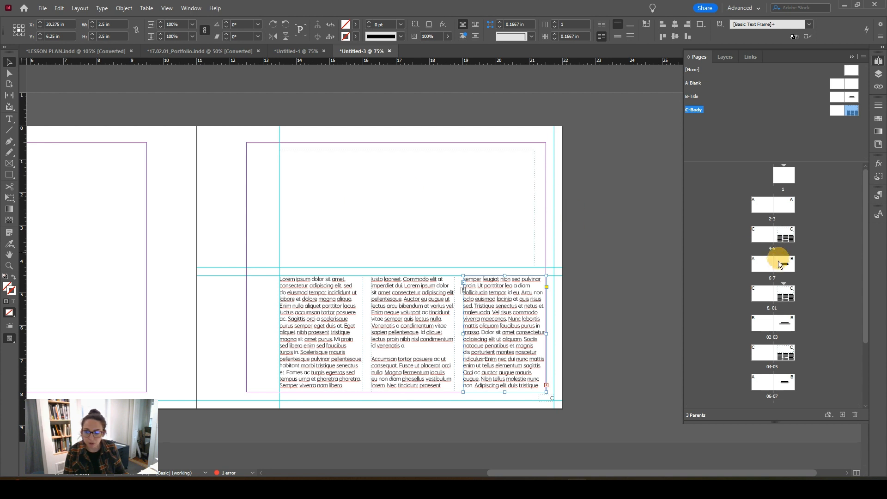
Step: Override the three body text column frames on page 5 to make them editable, checking by selecting all their text
{"action": "left_click", "coordinate": [786, 235]}
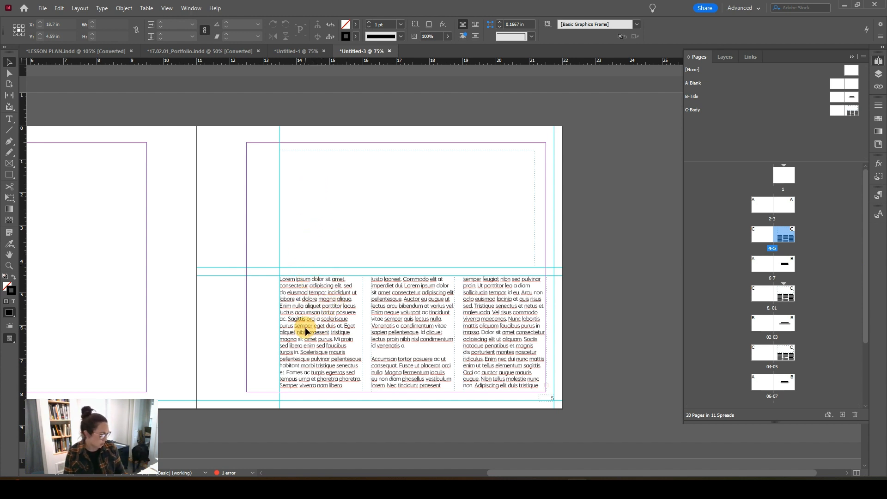
{"action": "double_click", "coordinate": [318, 306]}
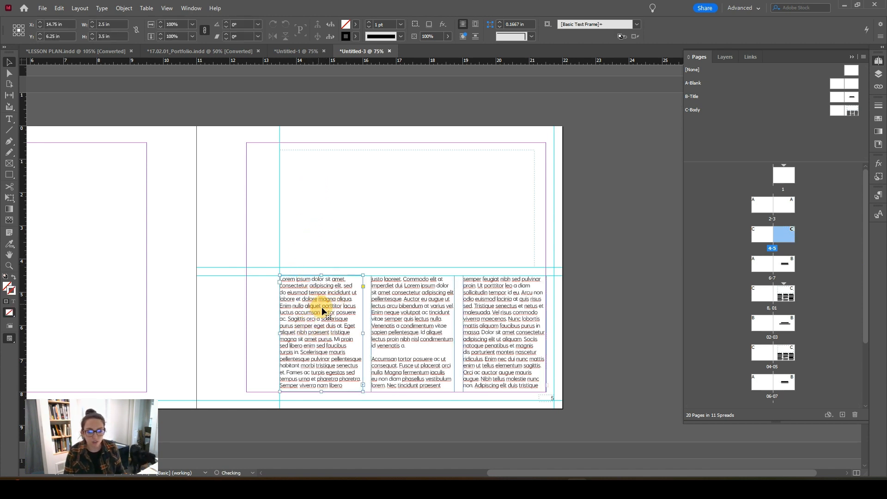
{"action": "triple_click", "coordinate": [322, 307]}
{"action": "left_click", "coordinate": [308, 284]}
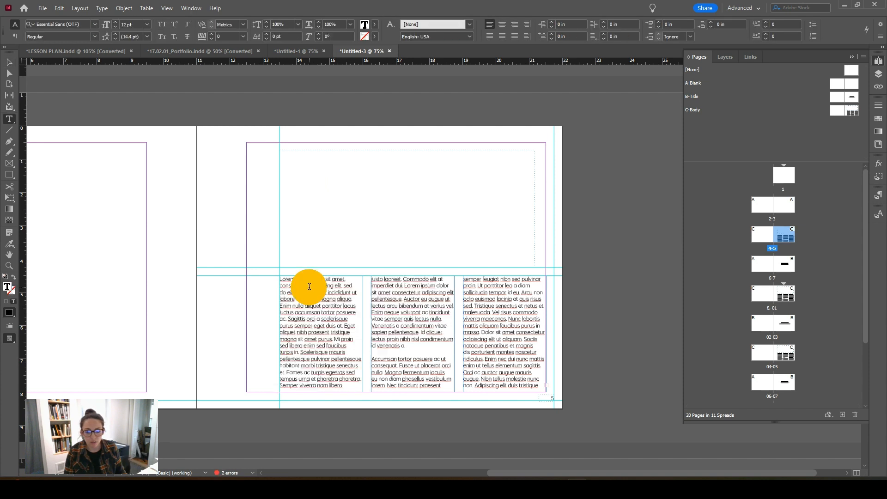
{"action": "triple_click", "coordinate": [308, 284]}
{"action": "left_click", "coordinate": [309, 287]}
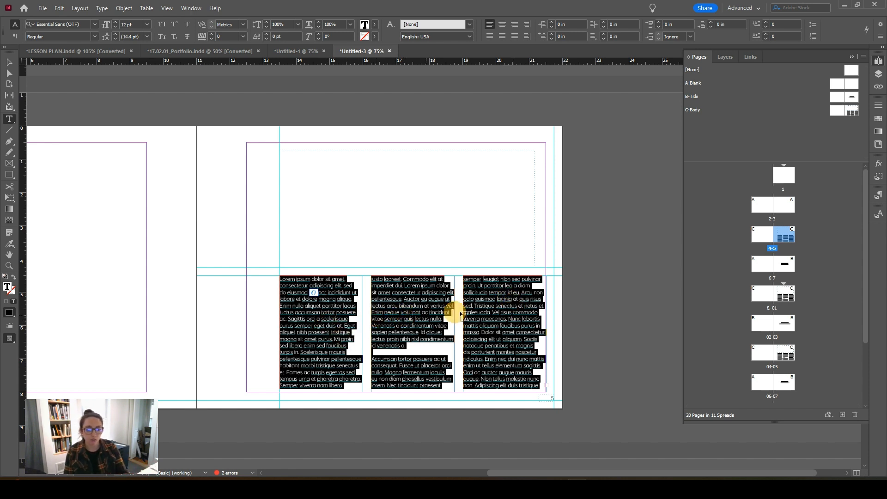
{"action": "key", "text": "Escape"}
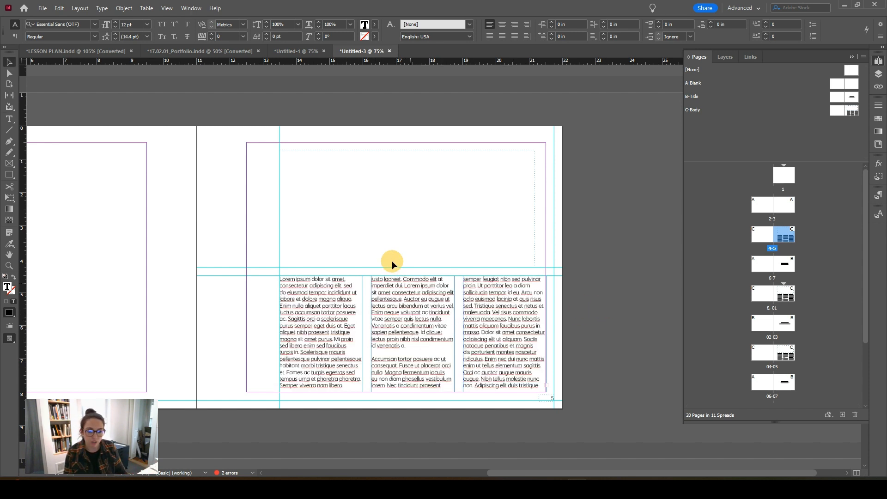
Step: Override the empty frame above the body columns on page 5 and place Fall Sunrise.png in it
{"action": "left_click", "coordinate": [332, 165], "text": "shift"}
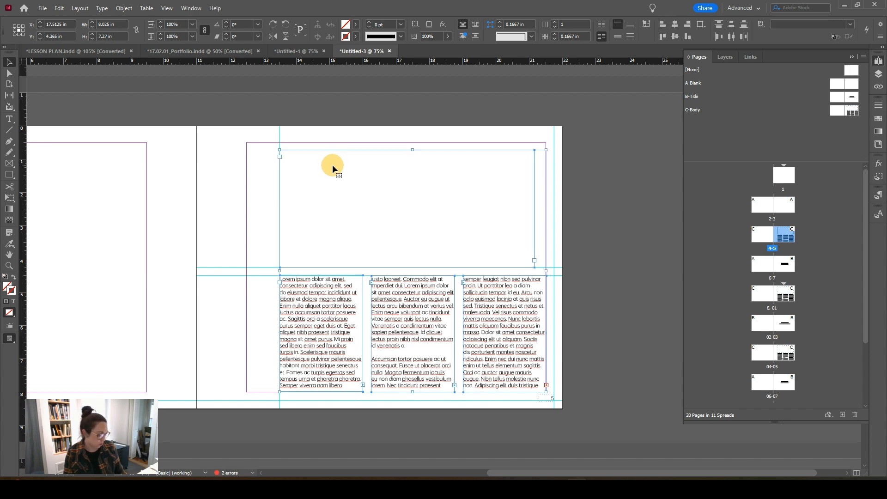
{"action": "left_click", "coordinate": [293, 178]}
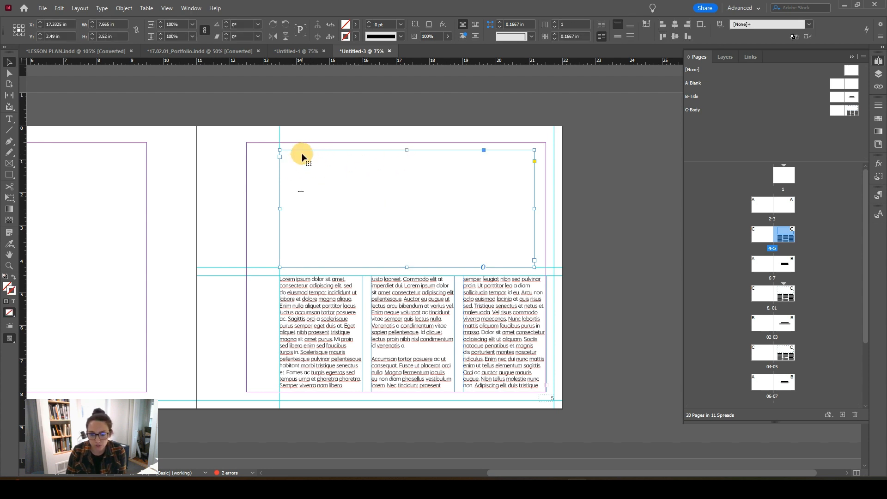
{"action": "left_click", "coordinate": [42, 8]}
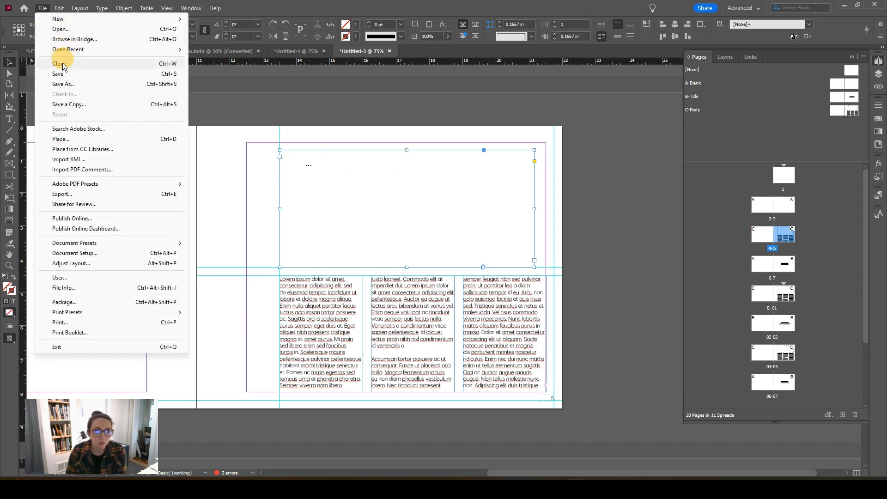
{"action": "left_click", "coordinate": [64, 139]}
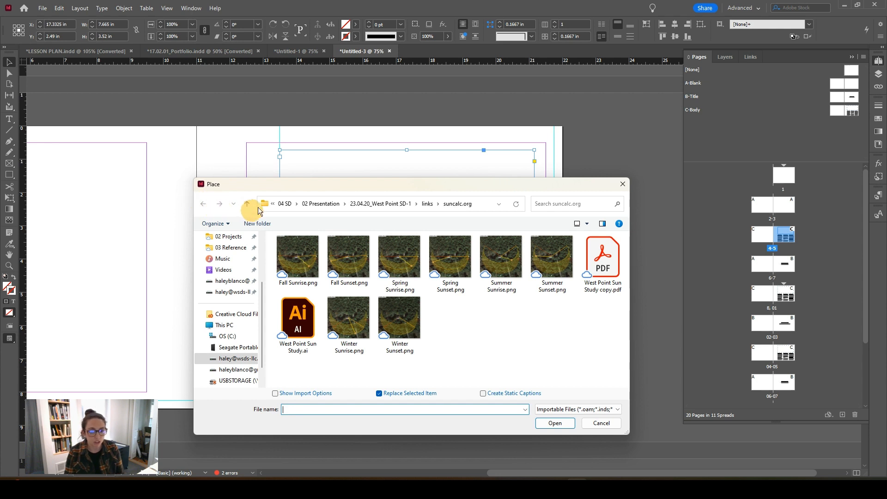
{"action": "left_click", "coordinate": [296, 261]}
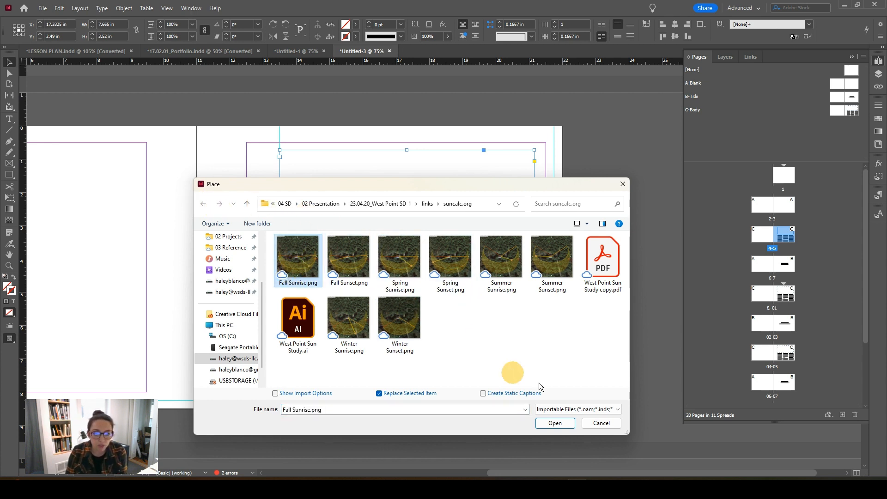
{"action": "left_click", "coordinate": [555, 423]}
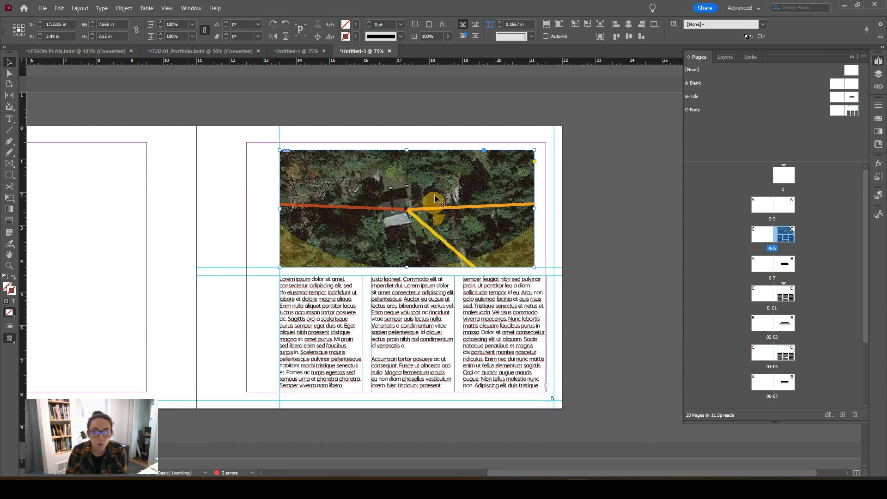
Step: Compare the frame fitting options on the sun study image and finish with Fit Content Proportionally
{"action": "left_click", "coordinate": [560, 23]}
{"action": "left_click", "coordinate": [547, 25]}
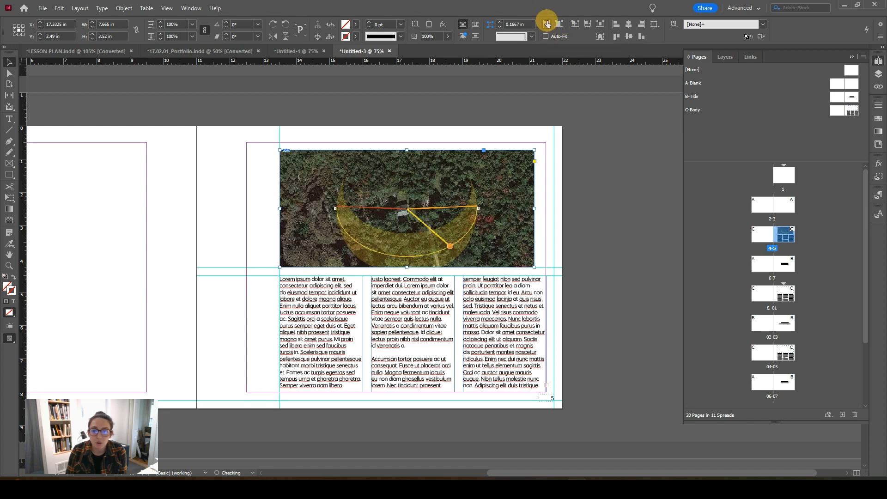
{"action": "left_click", "coordinate": [574, 25]}
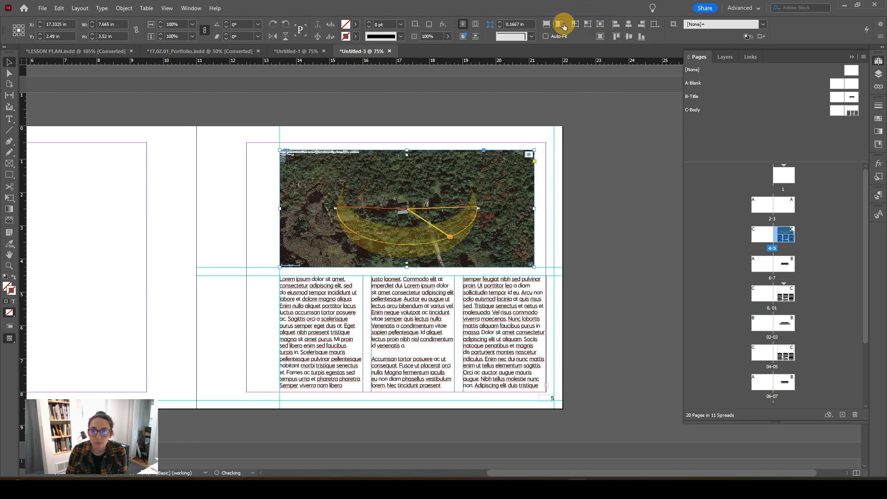
{"action": "left_click", "coordinate": [563, 25]}
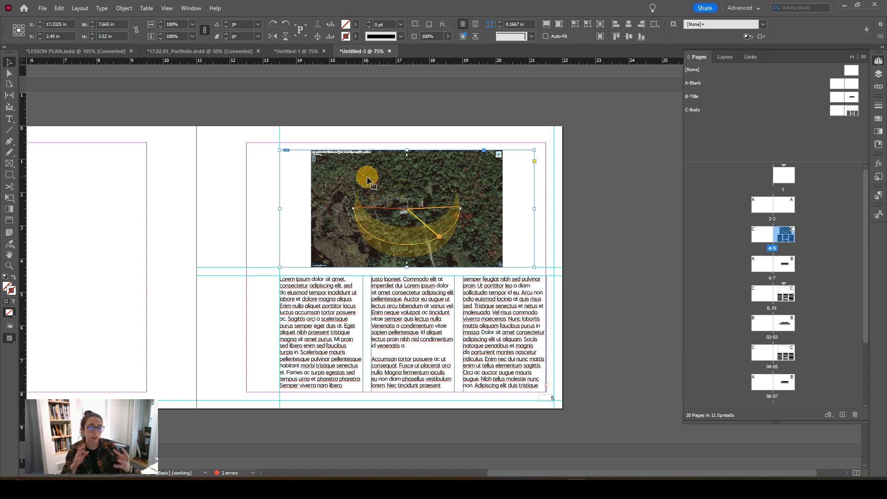
Step: Place Fall Sunset.png at full size on page 4 without using an existing frame
{"action": "left_click", "coordinate": [260, 182]}
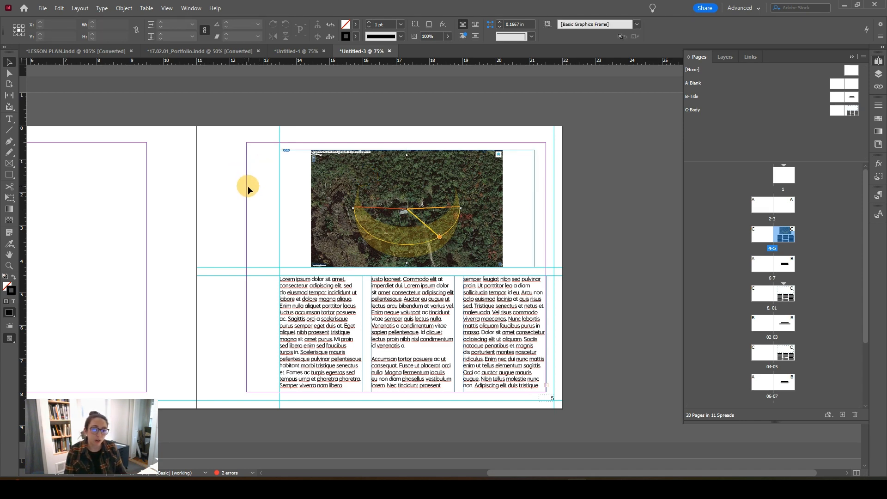
{"action": "key", "text": "ctrl+d"}
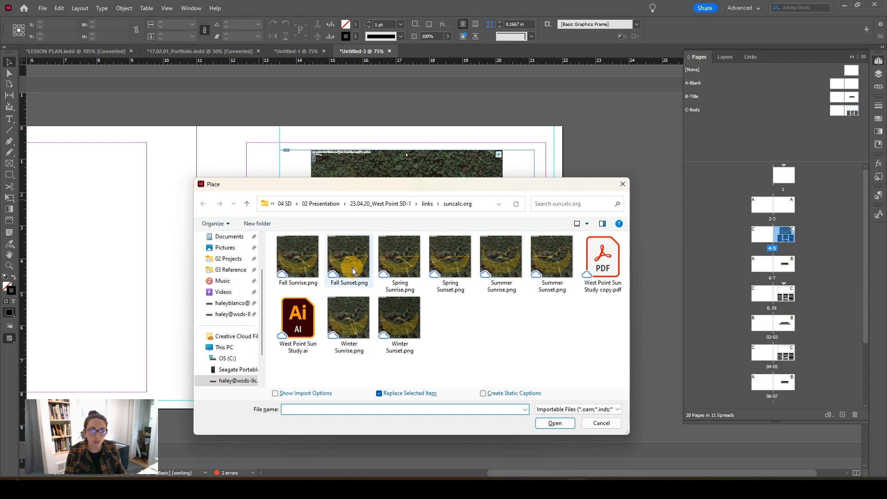
{"action": "left_click", "coordinate": [309, 253]}
{"action": "left_click", "coordinate": [346, 259]}
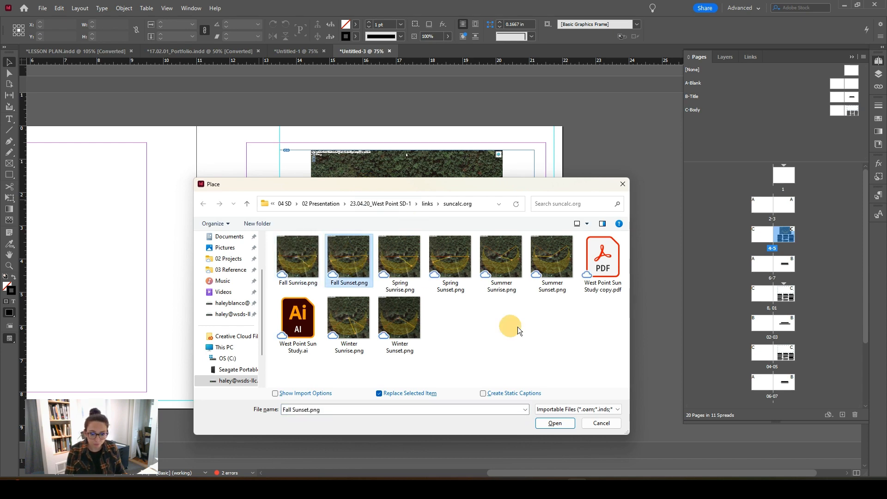
{"action": "left_click", "coordinate": [555, 423]}
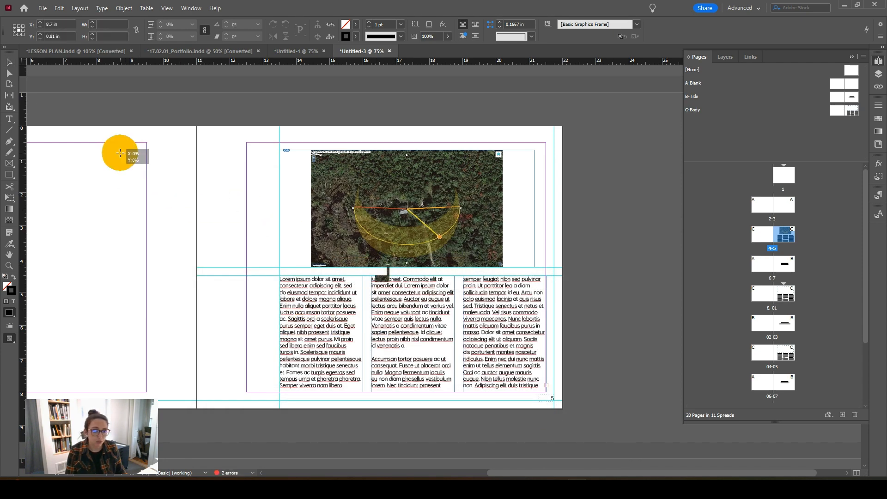
{"action": "left_click", "coordinate": [119, 153]}
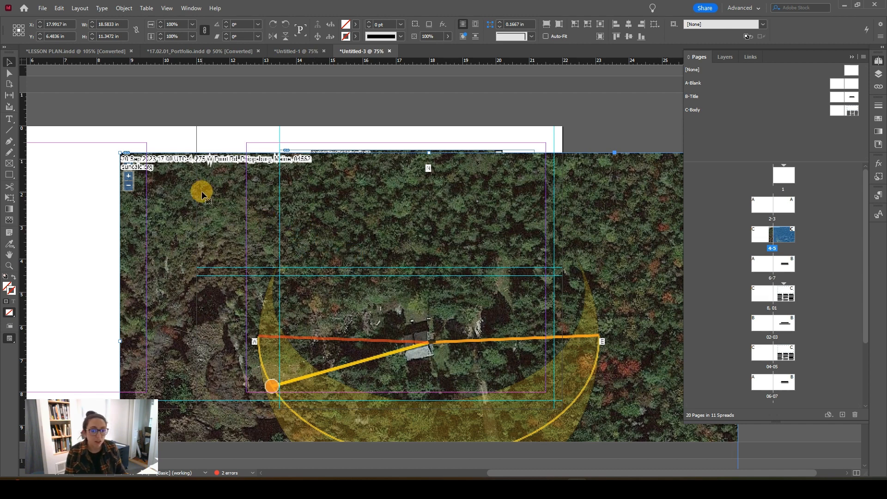
Step: Move the oversized Fall Sunset image to the spread's outer left edge, and undo the move and its placement
{"action": "left_click_drag", "start_coordinate": [202, 190], "coordinate": [154, 183]}
{"action": "key", "text": "ctrl+minus"}
{"action": "key", "text": "ctrl+minus"}
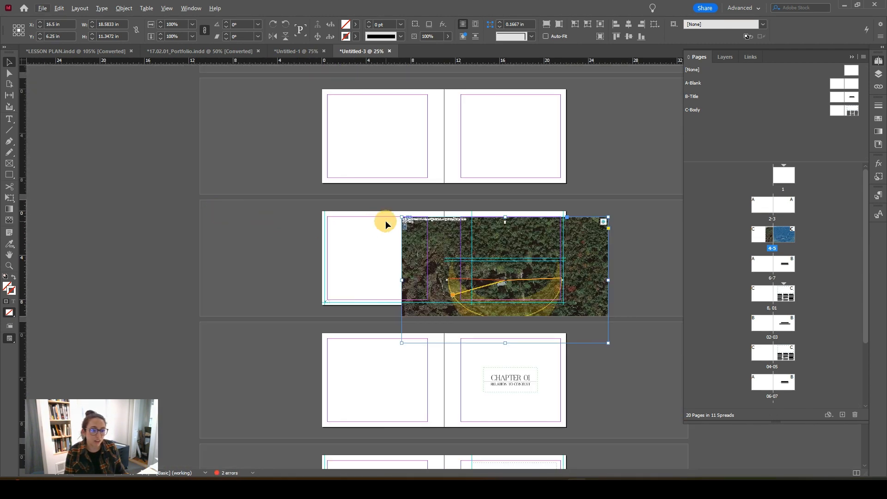
{"action": "left_click_drag", "start_coordinate": [421, 238], "coordinate": [340, 238]}
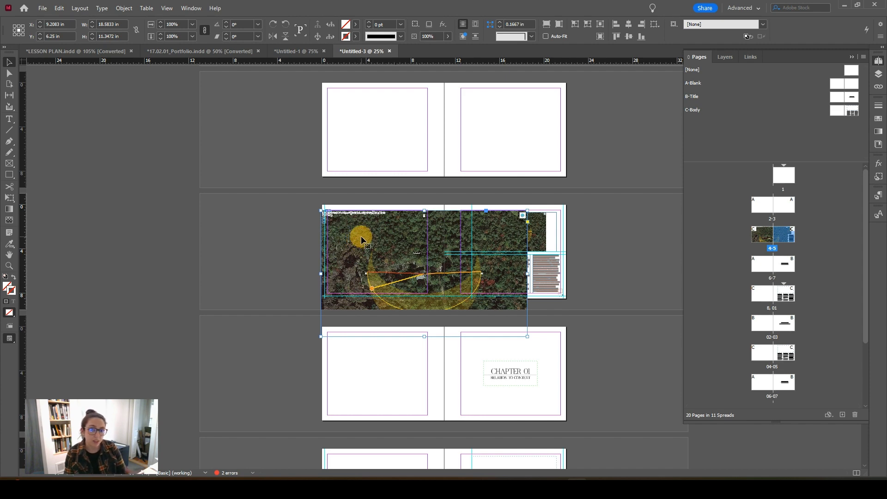
{"action": "key", "text": "ctrl+z"}
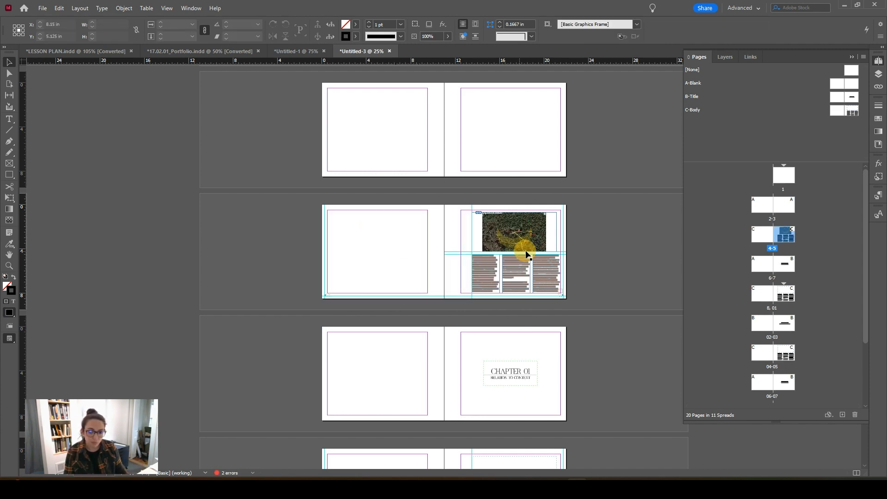
Step: Scale the Fall Sunrise image content inside its page 5 frame to about 44.2%, roughly 8.21 by 5.02 in
{"action": "scroll", "coordinate": [542, 251], "scroll_direction": "up", "scroll_amount": 2}
{"action": "left_click_drag", "start_coordinate": [542, 251], "coordinate": [242, 265]}
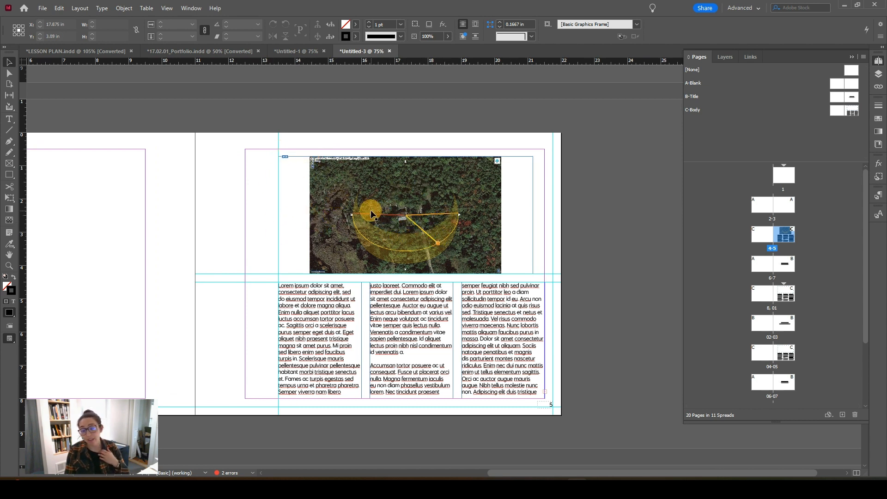
{"action": "left_click", "coordinate": [453, 187]}
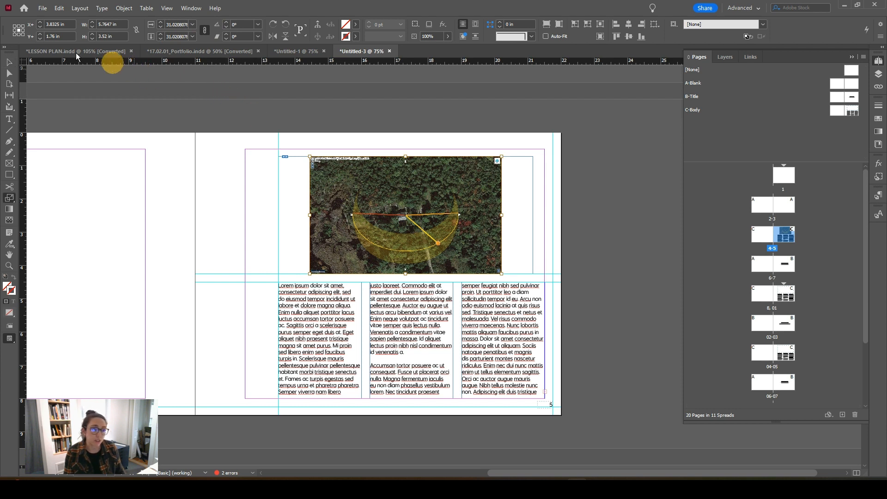
{"action": "key", "text": "e"}
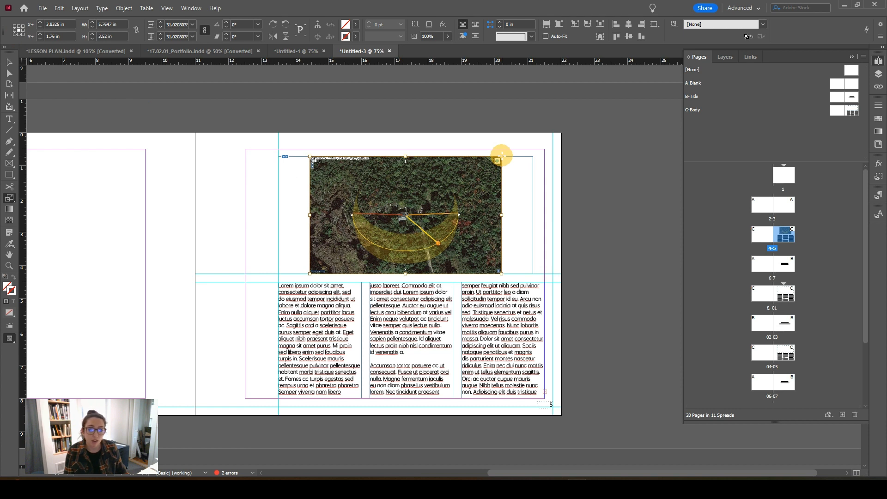
{"action": "left_click_drag", "start_coordinate": [502, 156], "coordinate": [545, 137]}
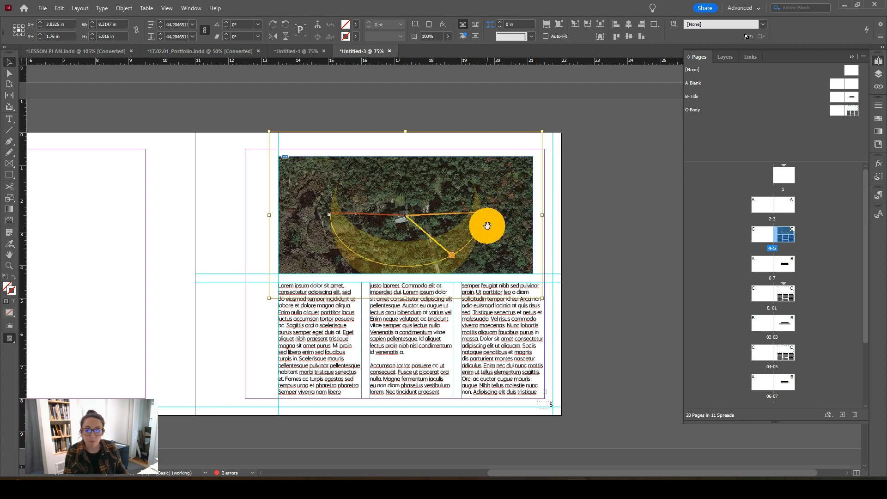
Step: Reposition the image content upward and slightly left within its frame so the whole sun path arc shows, and deselect it
{"action": "left_click_drag", "start_coordinate": [488, 224], "coordinate": [491, 204]}
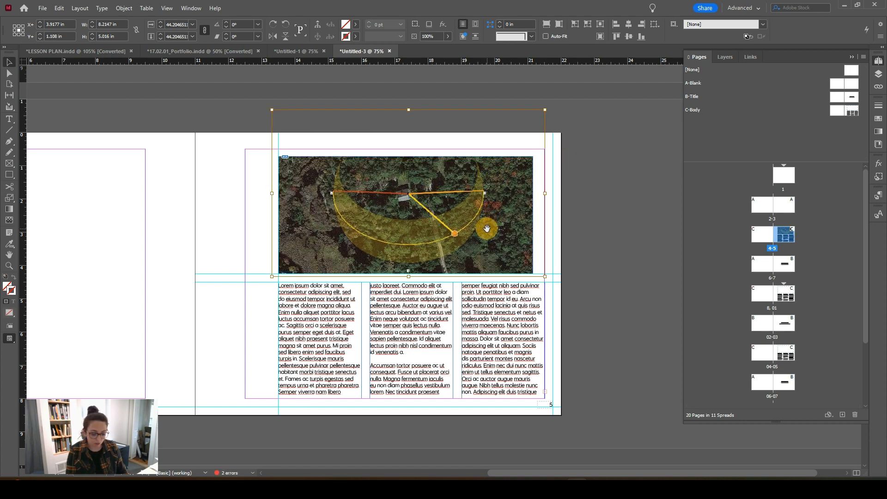
{"action": "key", "text": "Up"}
{"action": "key", "text": "Left"}
{"action": "key", "text": "Left"}
{"action": "key", "text": "Left"}
{"action": "key", "text": "Left"}
{"action": "key", "text": "Left"}
{"action": "key", "text": "Left"}
{"action": "key", "text": "Left"}
{"action": "key", "text": "Left"}
{"action": "key", "text": "Left"}
{"action": "key", "text": "Left"}
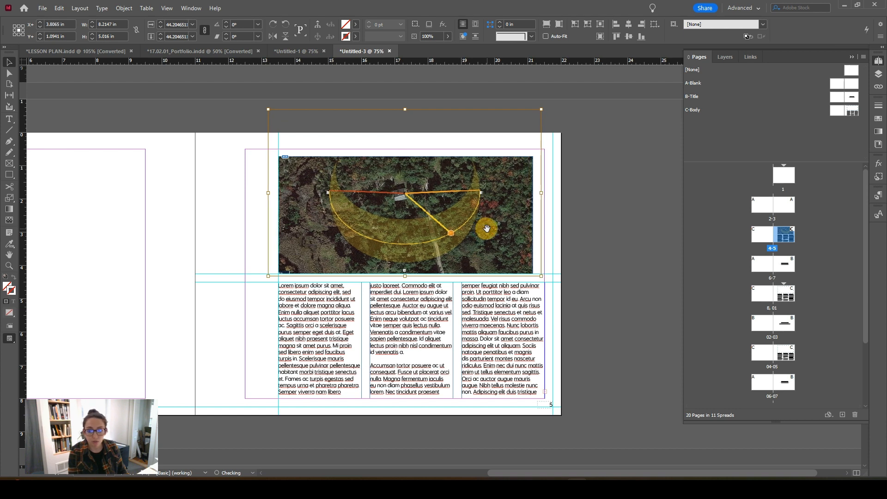
{"action": "key", "text": "Down"}
{"action": "key", "text": "Down"}
{"action": "key", "text": "Left"}
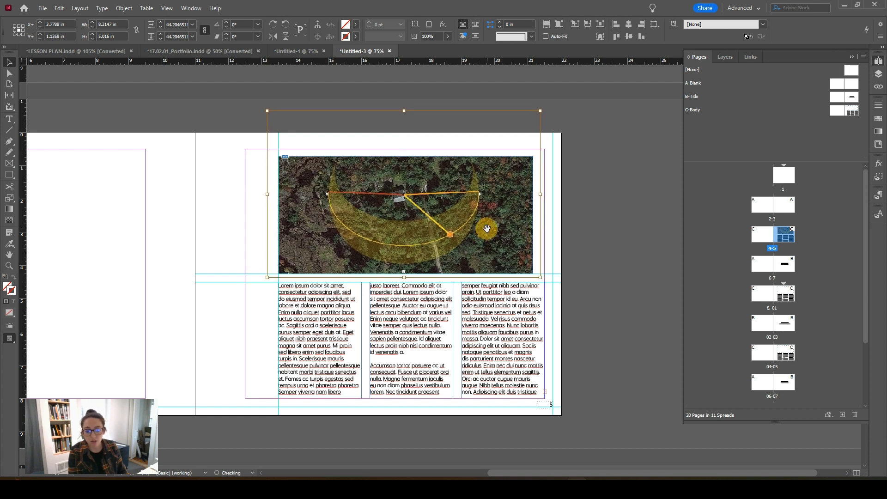
{"action": "key", "text": "Down"}
{"action": "left_click", "coordinate": [572, 230]}
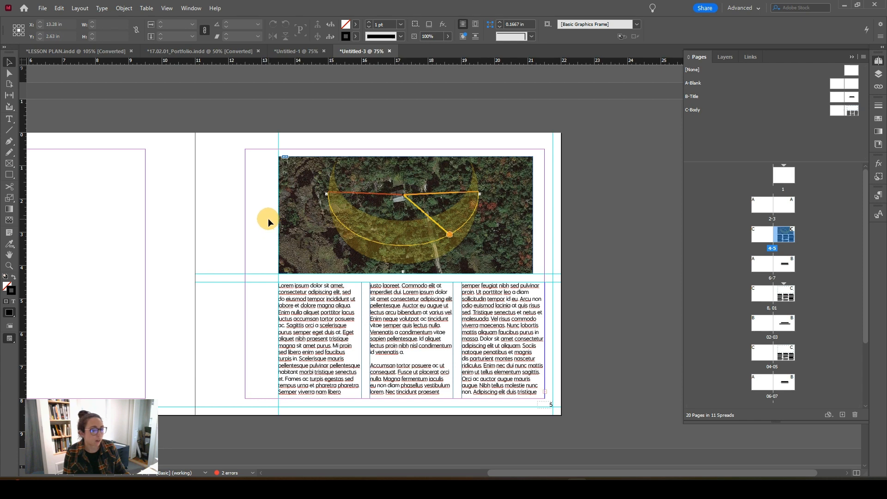
{"action": "key", "text": "ctrl+minus"}
{"action": "scroll", "coordinate": [398, 248], "scroll_direction": "down", "scroll_amount": 1}
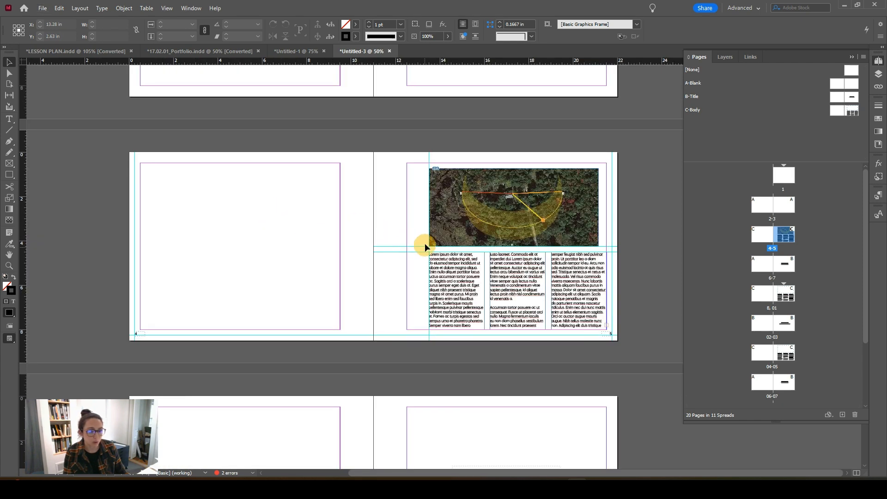
{"action": "scroll", "coordinate": [400, 225], "scroll_direction": "down", "scroll_amount": 1}
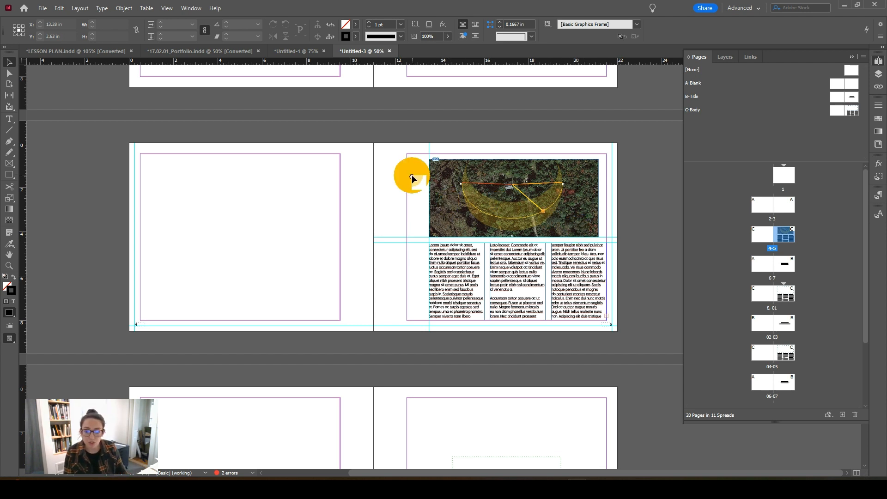
{"action": "left_click_drag", "start_coordinate": [412, 175], "coordinate": [365, 173]}
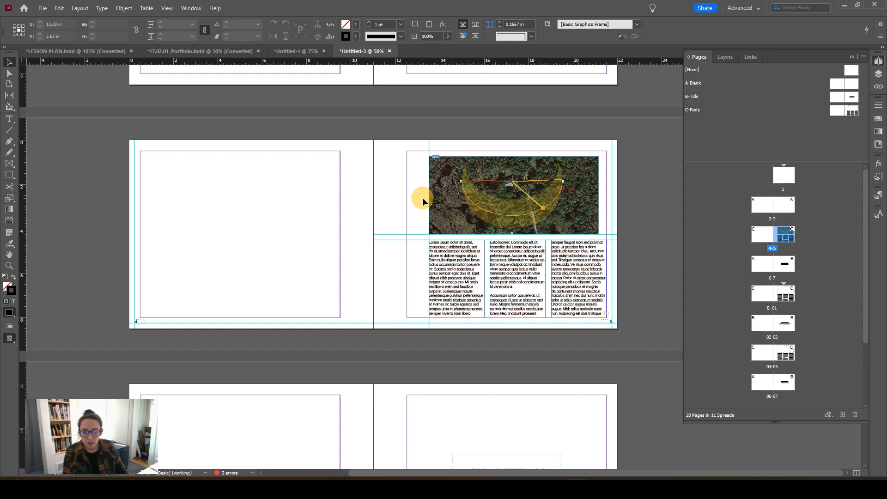
{"action": "scroll", "coordinate": [414, 196], "scroll_direction": "up", "scroll_amount": 1}
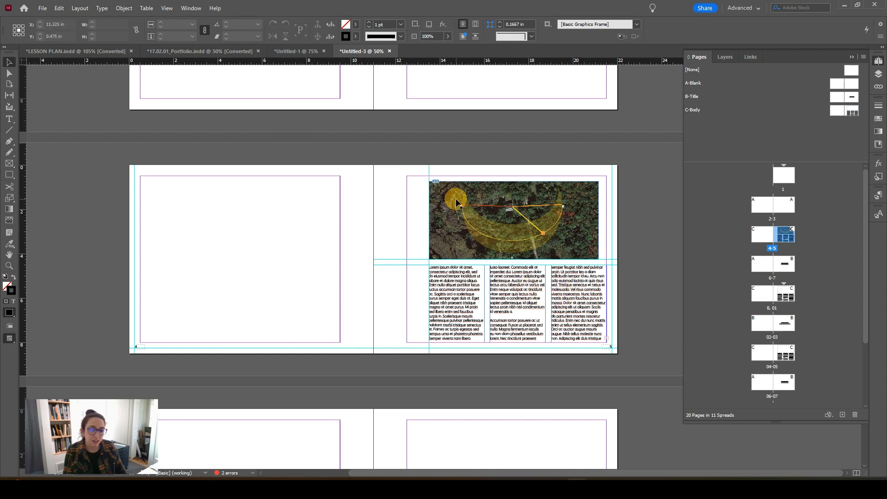
Step: Switch to the 17.02.01_Portfolio document and start locating the missing linked image 20161209_124547.jpg on the pod build spread
{"action": "left_click", "coordinate": [199, 52]}
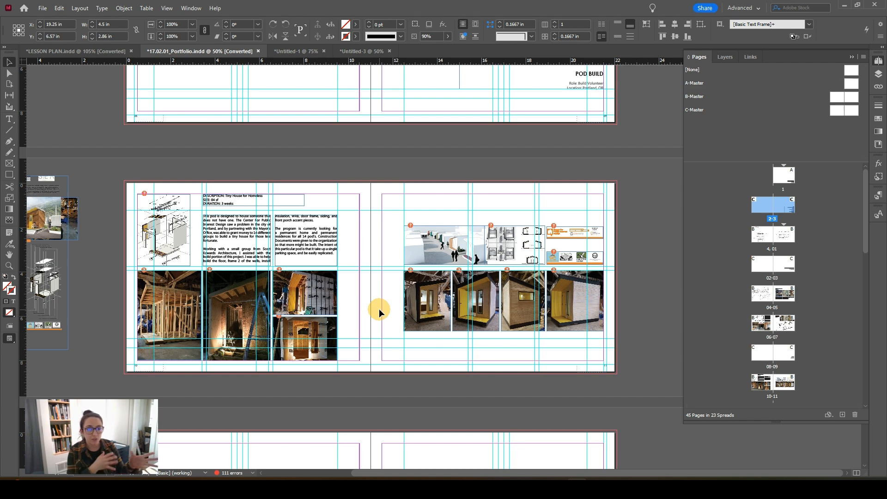
{"action": "left_click", "coordinate": [411, 270]}
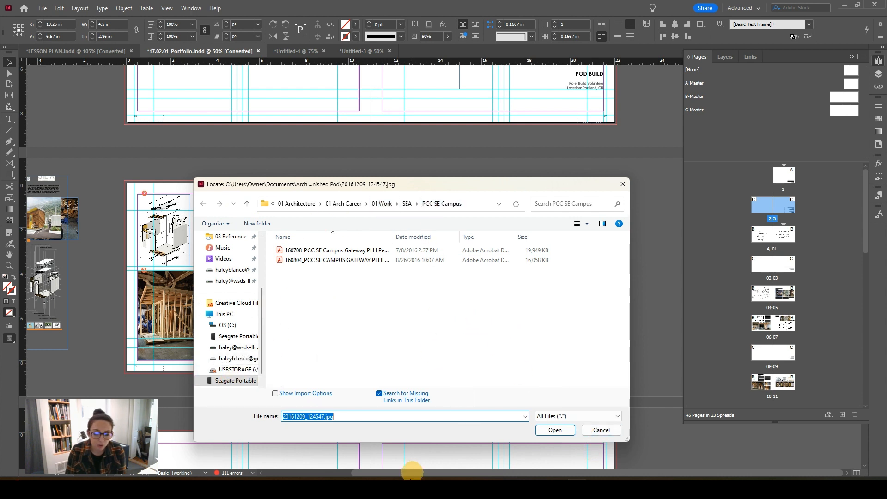
Step: Switch to File Explorer, look inside the links folder of the 23.04.20_West Point SD-1 project, and put the window away
{"action": "left_click", "coordinate": [411, 472]}
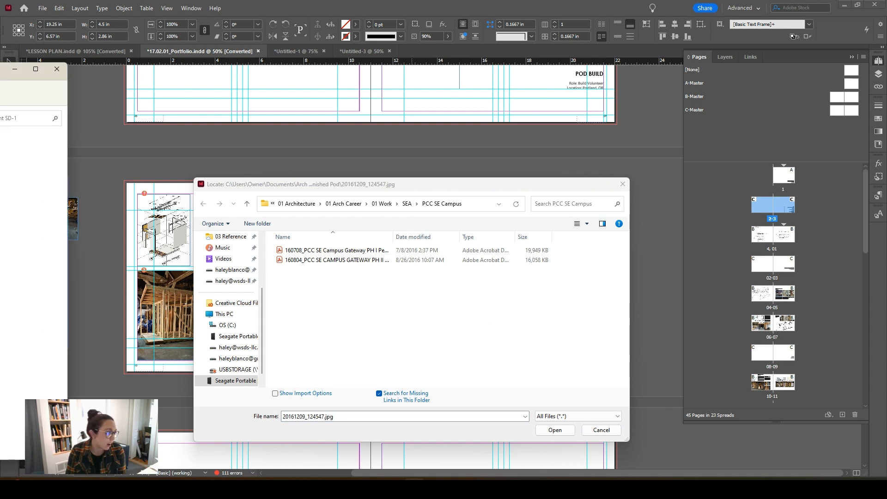
{"action": "left_click_drag", "start_coordinate": [0, 82], "coordinate": [469, 112]}
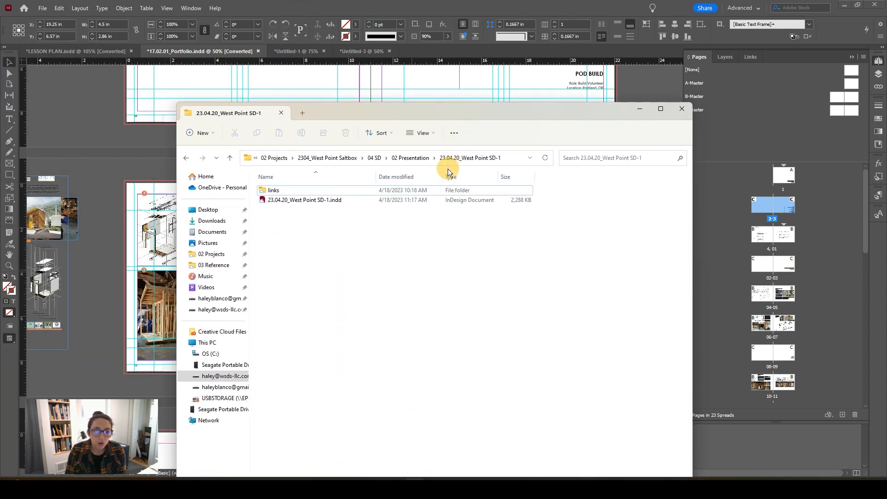
{"action": "left_click", "coordinate": [291, 191]}
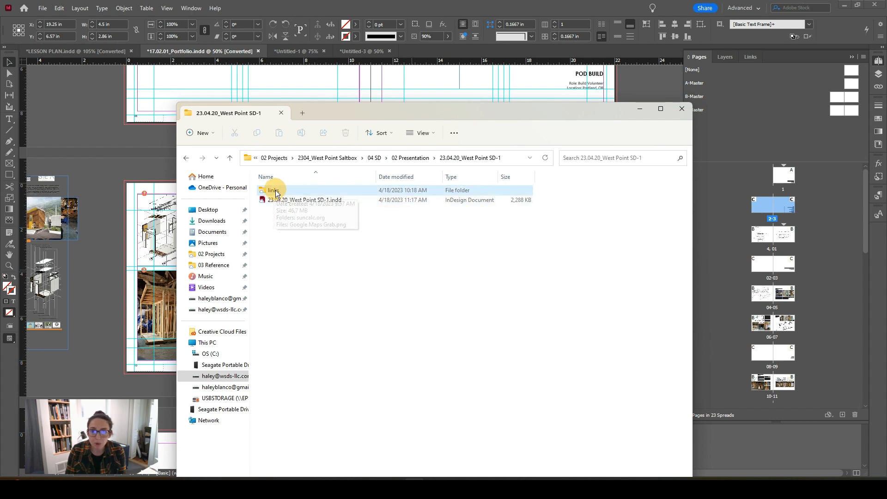
{"action": "left_click", "coordinate": [284, 201]}
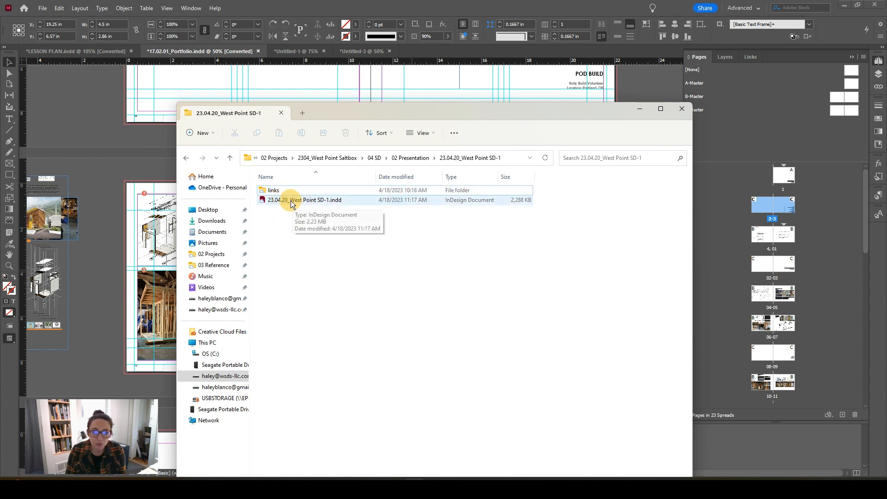
{"action": "double_click", "coordinate": [278, 190]}
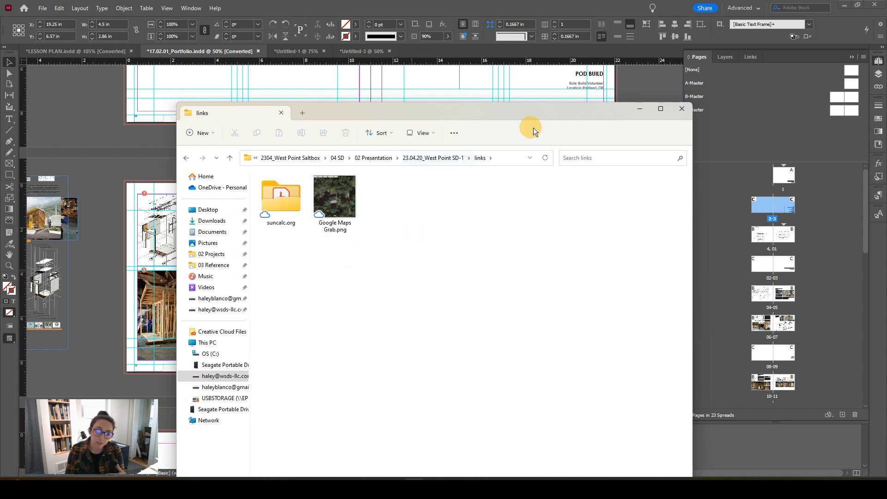
{"action": "left_click", "coordinate": [640, 113]}
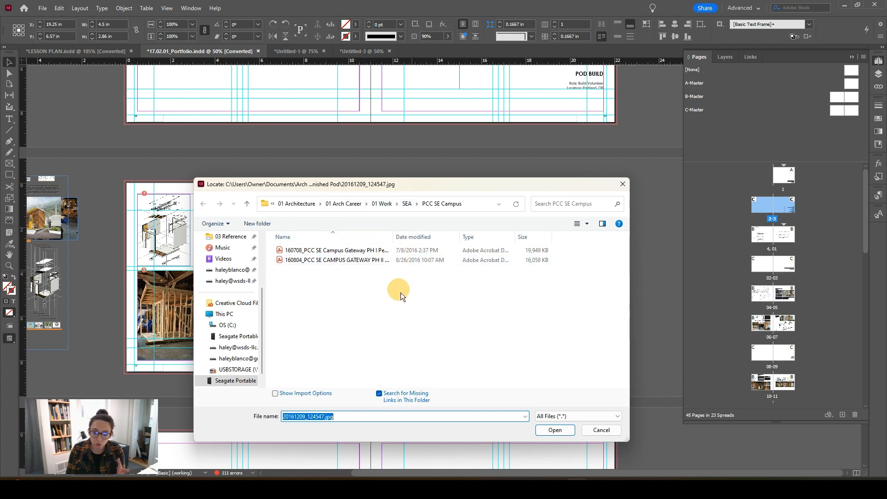
Step: Cancel locating the missing file, check the link information of 20161209_124547.jpg, and look over the portfolio's other spreads
{"action": "left_click", "coordinate": [600, 430]}
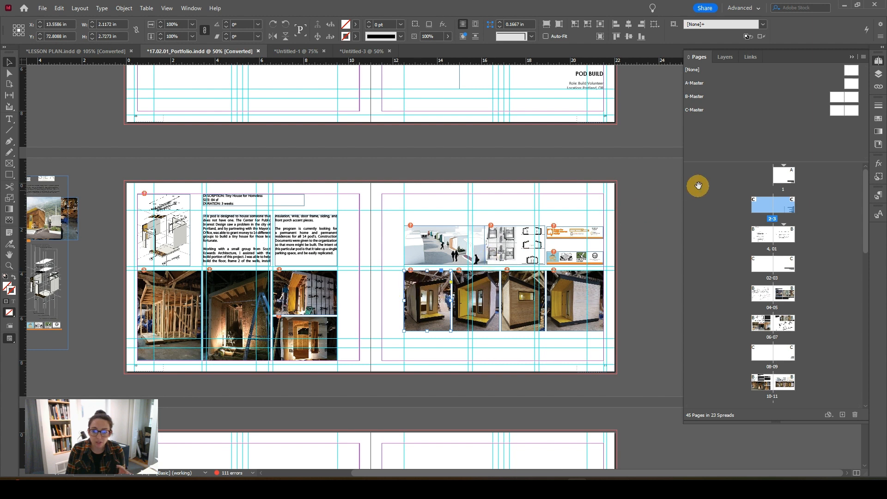
{"action": "left_click", "coordinate": [749, 57]}
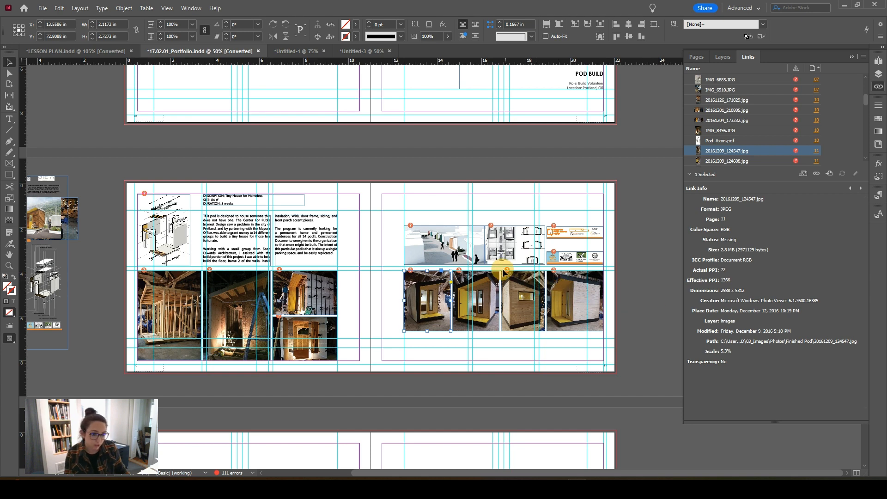
{"action": "scroll", "coordinate": [481, 273], "scroll_direction": "down", "scroll_amount": 1}
{"action": "scroll", "coordinate": [497, 371], "scroll_direction": "down", "scroll_amount": 5}
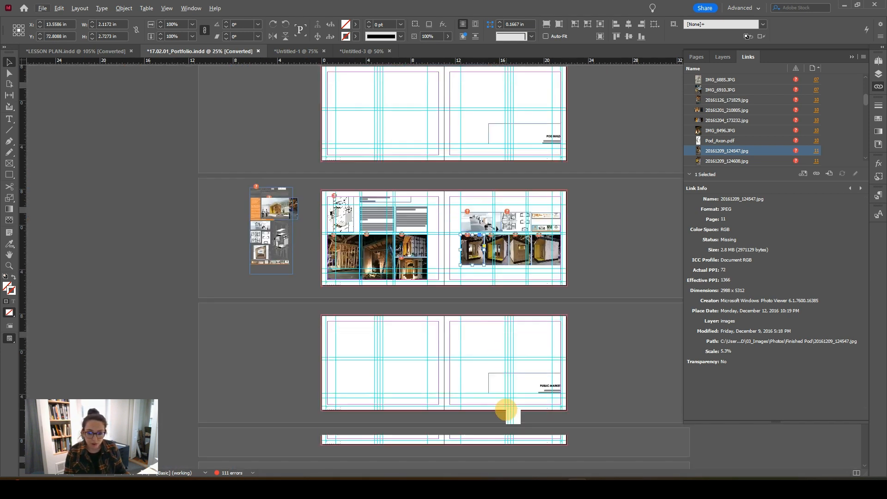
{"action": "scroll", "coordinate": [471, 377], "scroll_direction": "down", "scroll_amount": 2}
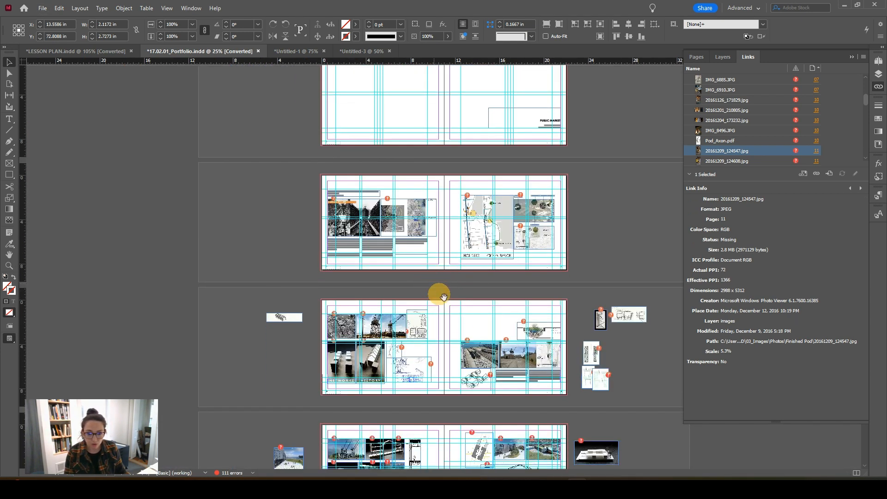
{"action": "scroll", "coordinate": [467, 324], "scroll_direction": "down", "scroll_amount": 3}
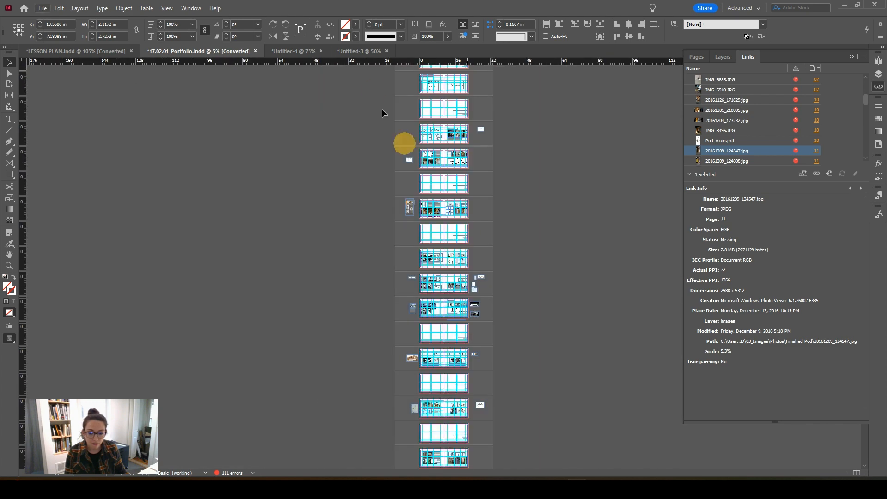
Step: Switch to the Untitled-1 document and view page 05 with its image, body text and footer
{"action": "left_click", "coordinate": [288, 51]}
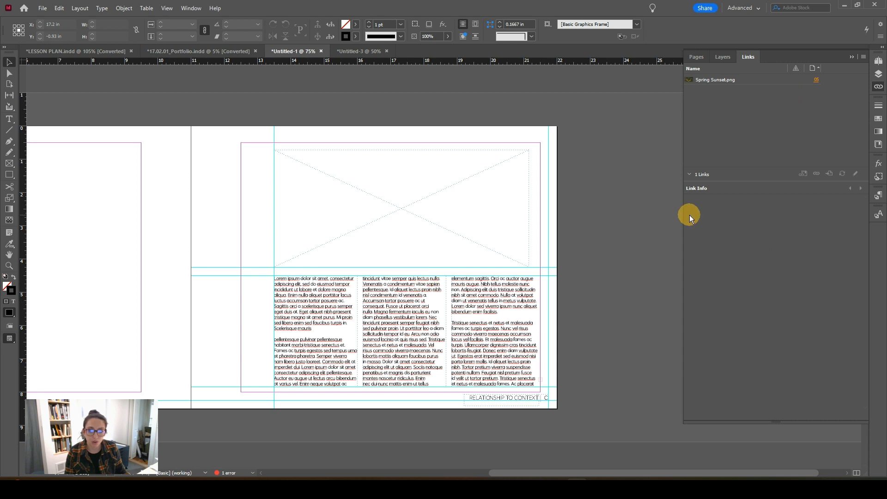
{"action": "left_click", "coordinate": [701, 57]}
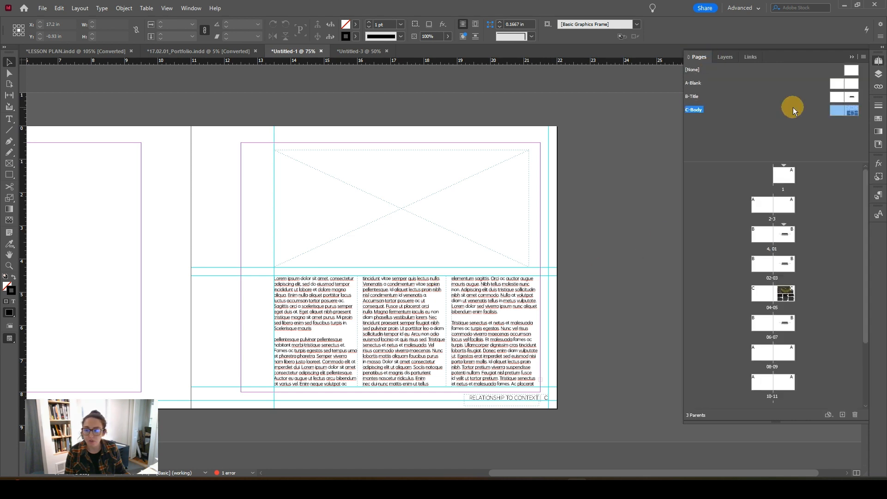
{"action": "double_click", "coordinate": [782, 296]}
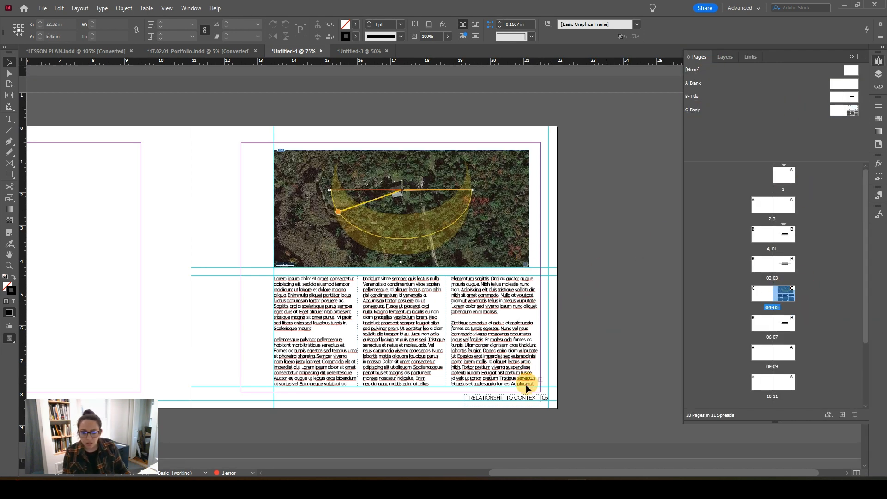
{"action": "scroll", "coordinate": [511, 409], "scroll_direction": "down", "scroll_amount": 3}
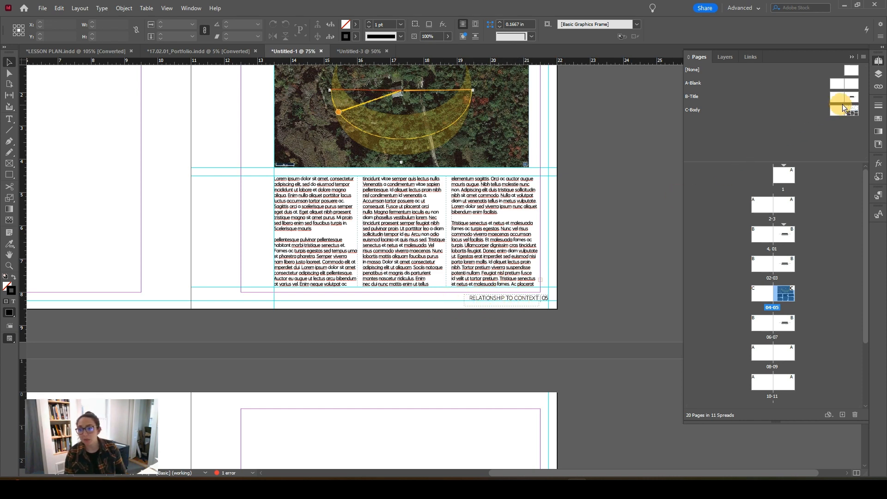
Step: Show the C-Body parent spread in Preview mode without guides and duplicate that parent spread
{"action": "double_click", "coordinate": [852, 112]}
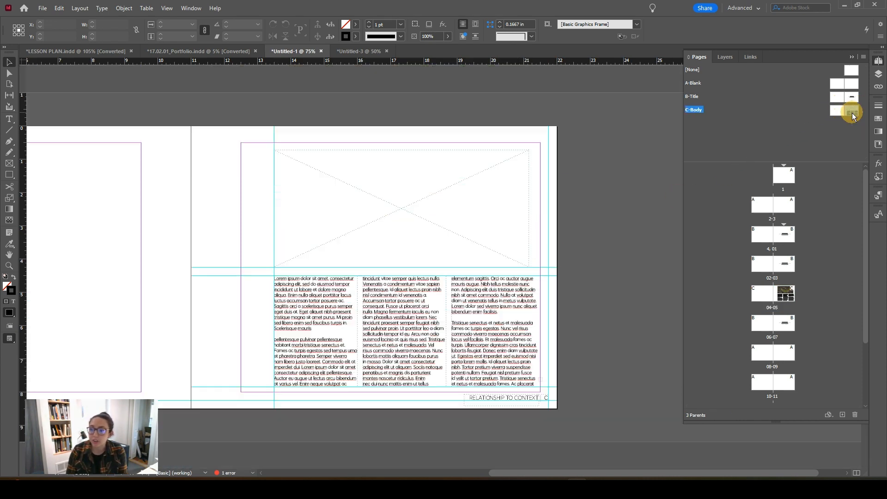
{"action": "left_click", "coordinate": [549, 369]}
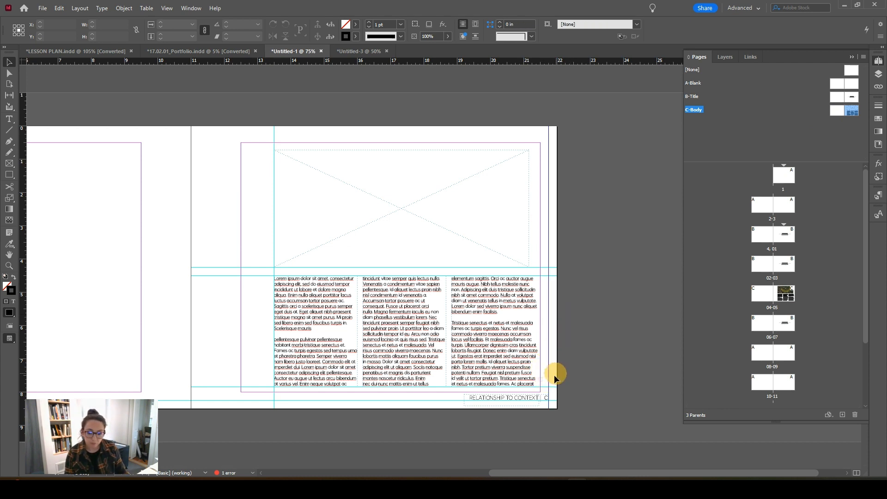
{"action": "key", "text": "w"}
{"action": "left_click", "coordinate": [559, 401]}
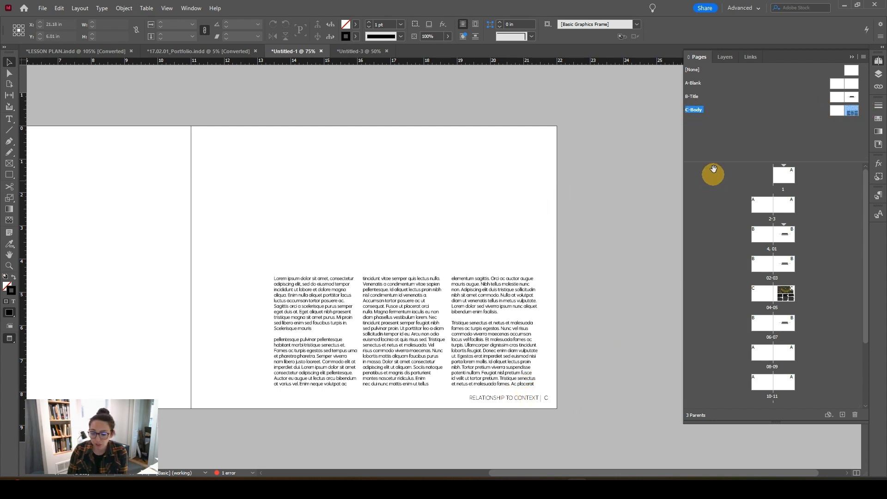
{"action": "right_click", "coordinate": [698, 109]}
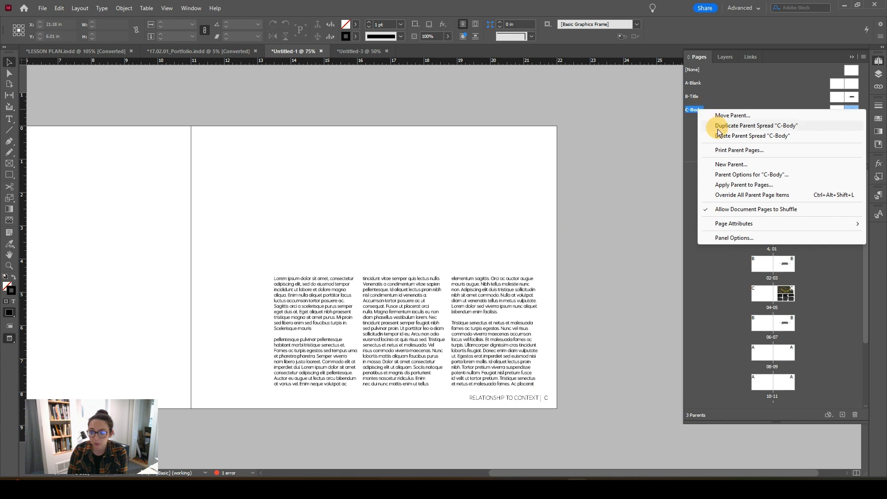
{"action": "left_click", "coordinate": [734, 126]}
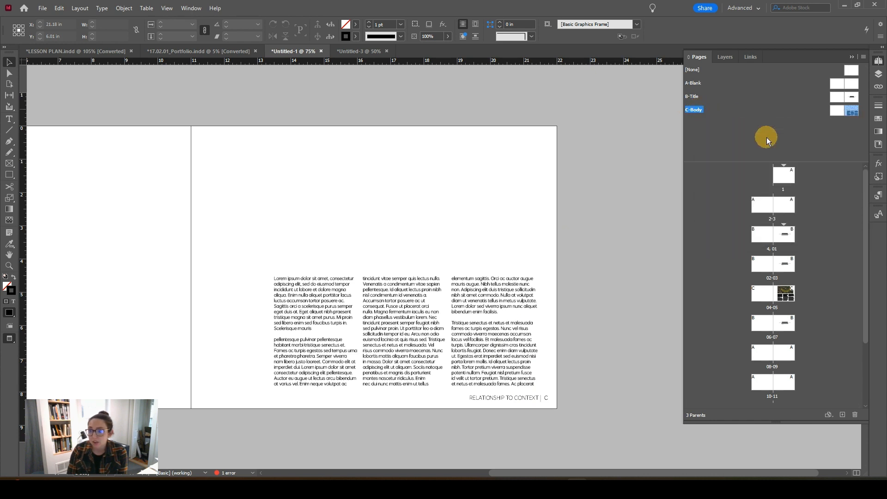
Step: Rename the C-Body parent to "Ch 1: Body" in its parent options
{"action": "right_click", "coordinate": [696, 110]}
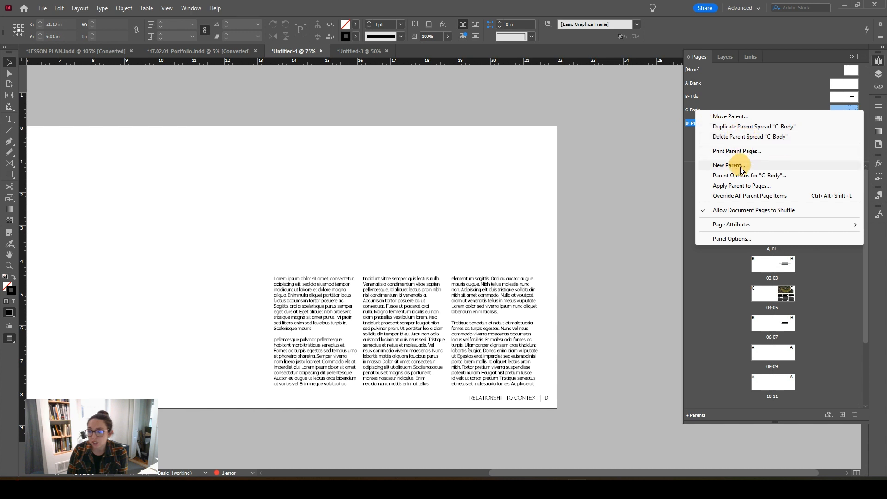
{"action": "left_click", "coordinate": [790, 175]}
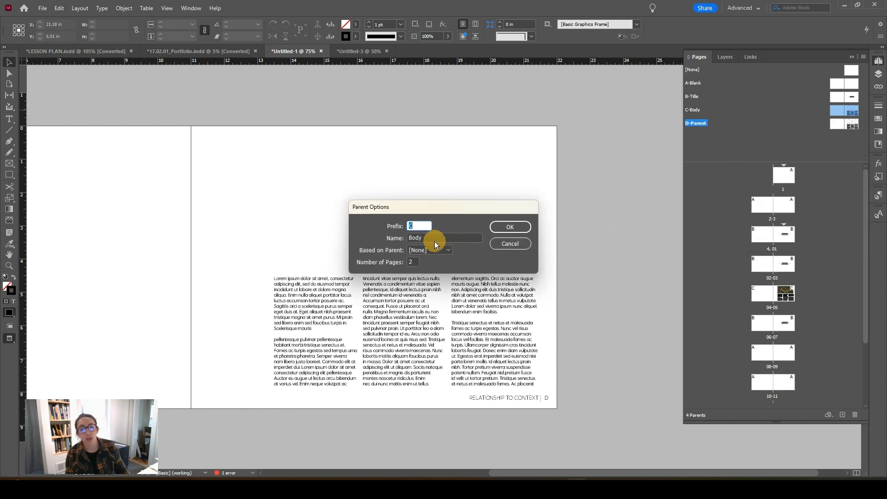
{"action": "double_click", "coordinate": [411, 237]}
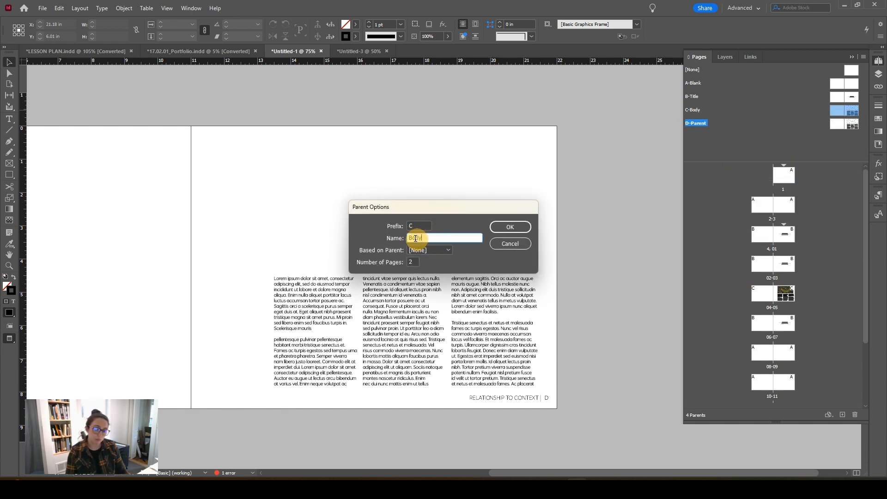
{"action": "left_click", "coordinate": [411, 238]}
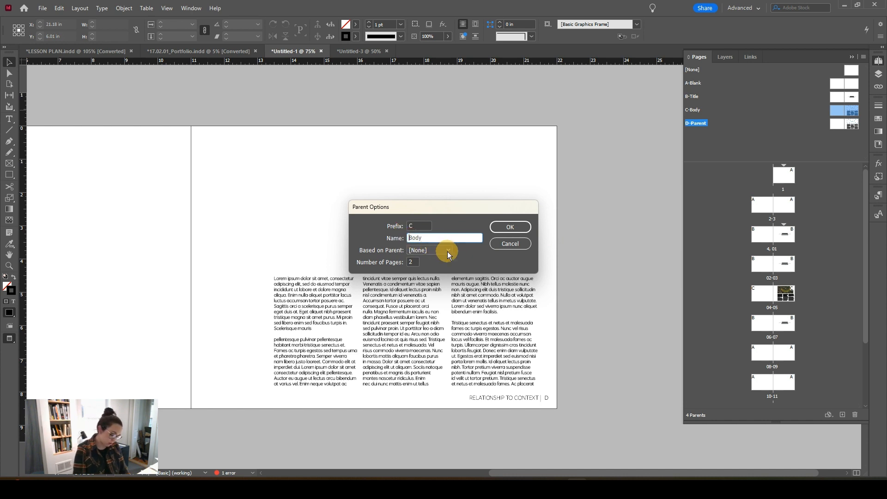
{"action": "key", "text": "Home"}
{"action": "type", "text": "Ch "}
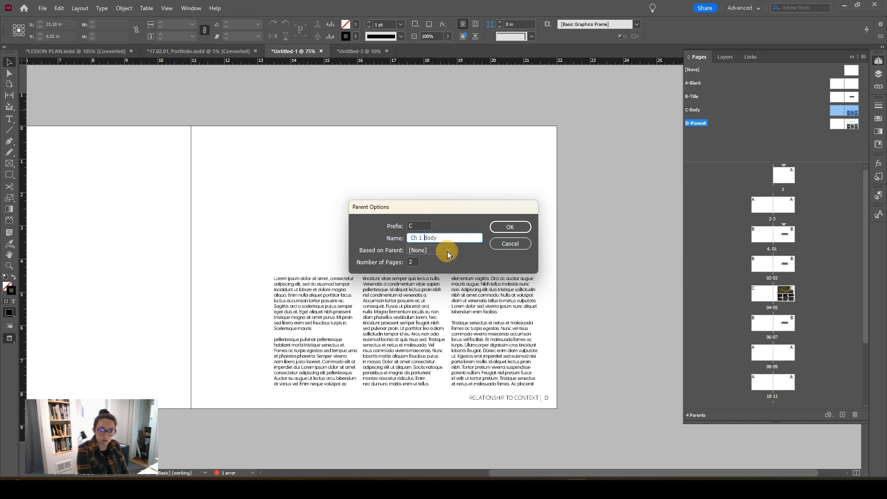
{"action": "type", "text": "1:"}
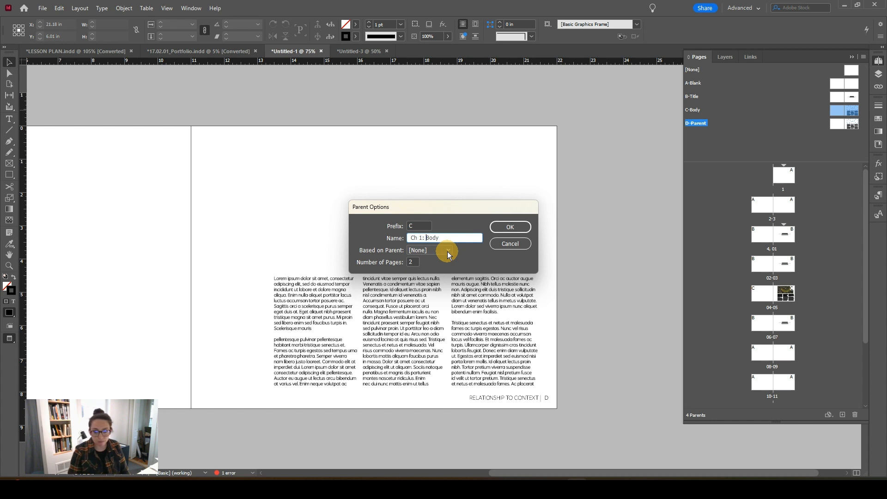
{"action": "left_click", "coordinate": [497, 226]}
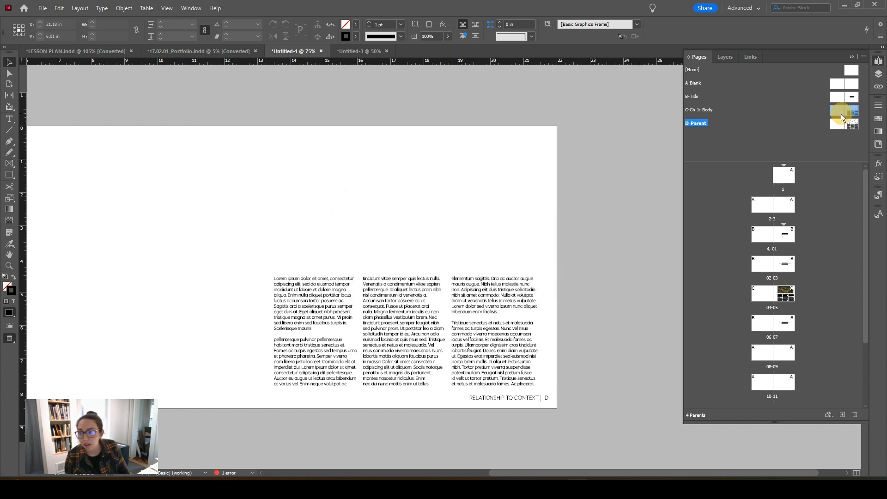
Step: Rename the duplicated D-Parent spread as "Ch 2: Body" in its parent options
{"action": "left_click", "coordinate": [704, 122]}
{"action": "right_click", "coordinate": [693, 122]}
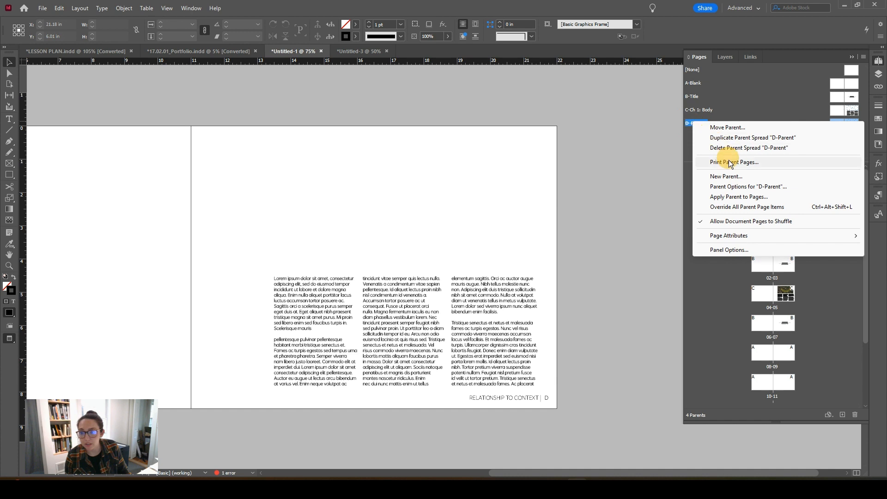
{"action": "left_click", "coordinate": [723, 187]}
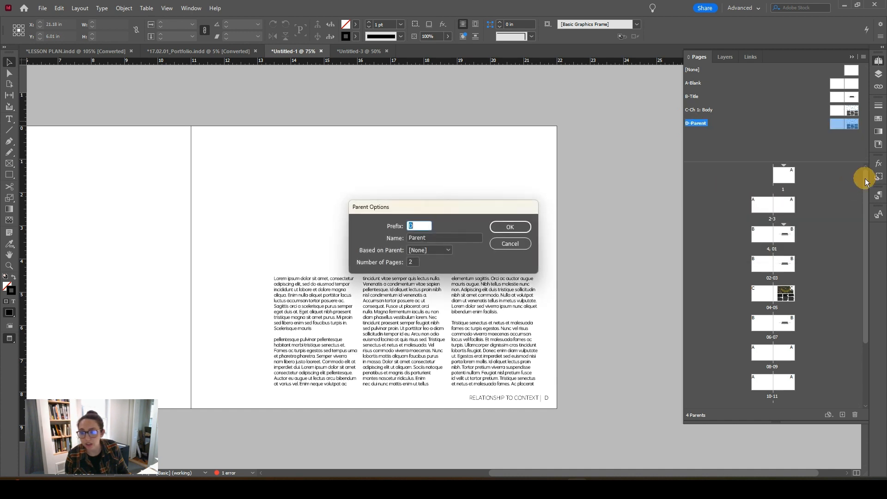
{"action": "left_click_drag", "start_coordinate": [431, 239], "coordinate": [384, 239]}
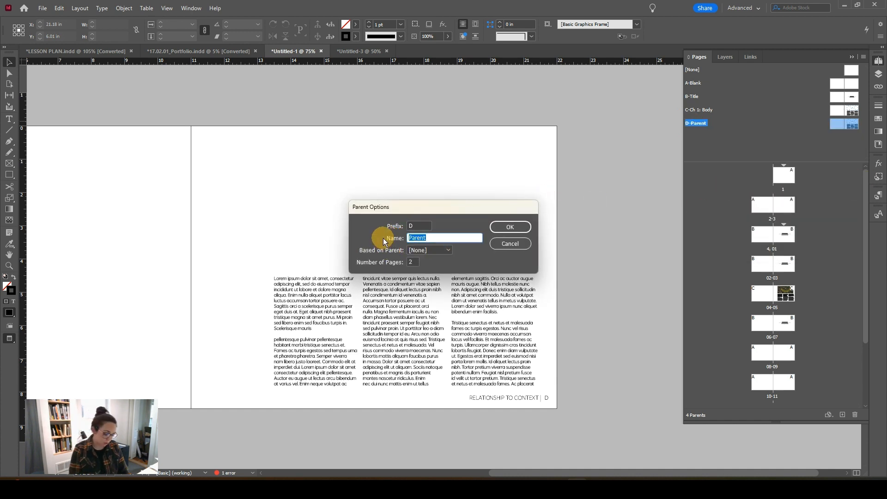
{"action": "type", "text": "Ch 2: "}
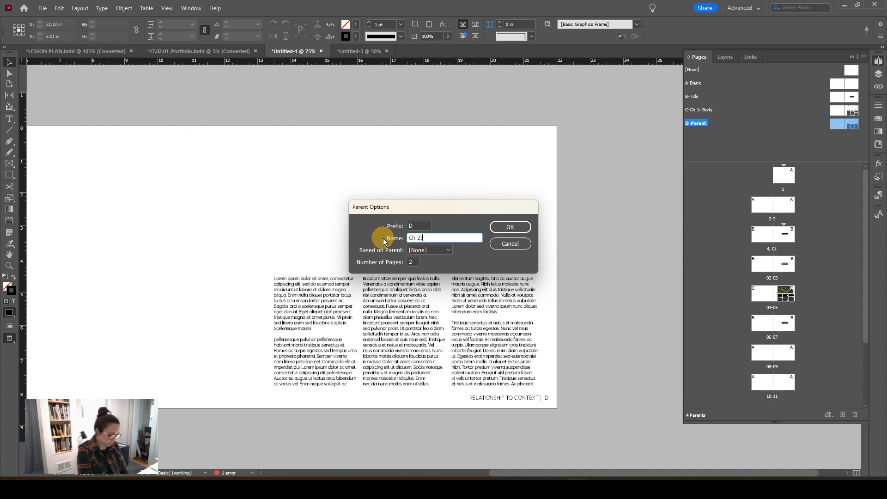
{"action": "type", "text": "Body"}
{"action": "key", "text": "Return"}
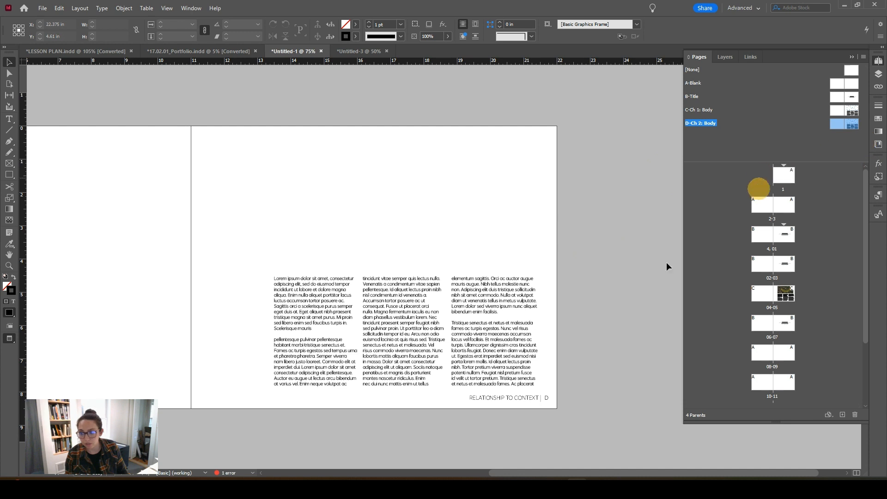
Step: Highlight the footer's chapter title on the D-Ch 2: Body parent, and delete the empty frame above the body text
{"action": "double_click", "coordinate": [486, 399]}
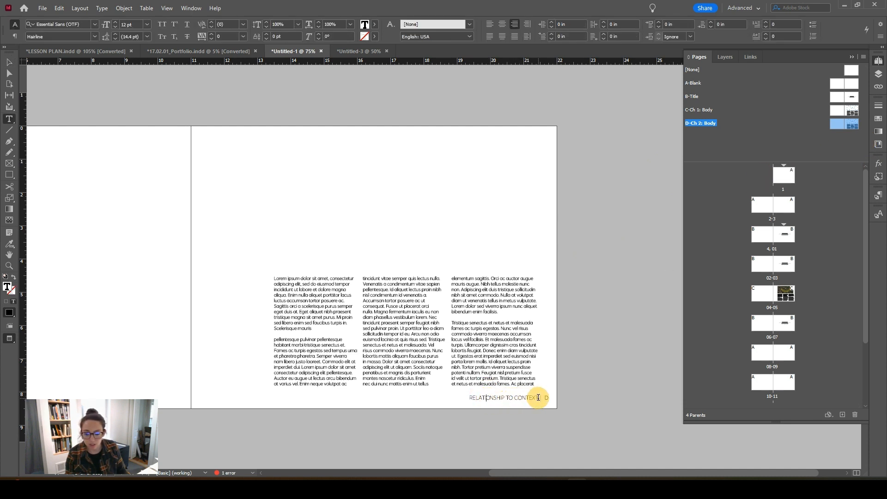
{"action": "left_click_drag", "start_coordinate": [539, 397], "coordinate": [464, 396]}
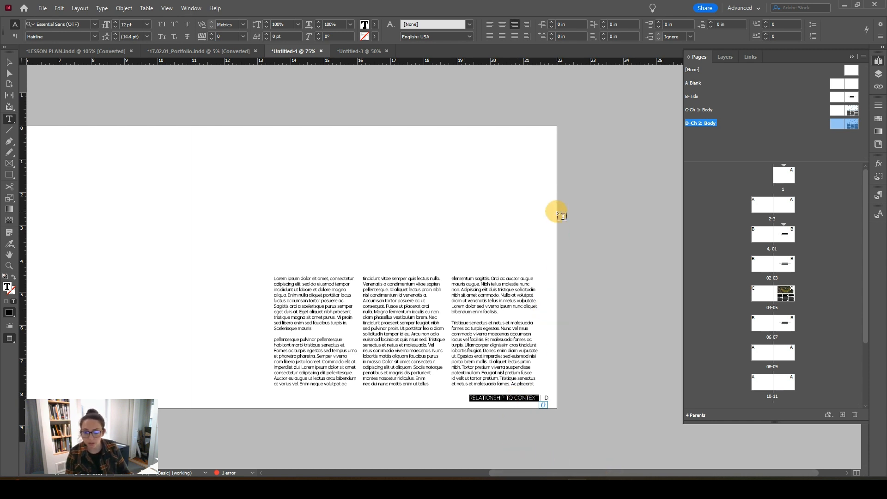
{"action": "key", "text": "Escape"}
{"action": "left_click", "coordinate": [487, 196]}
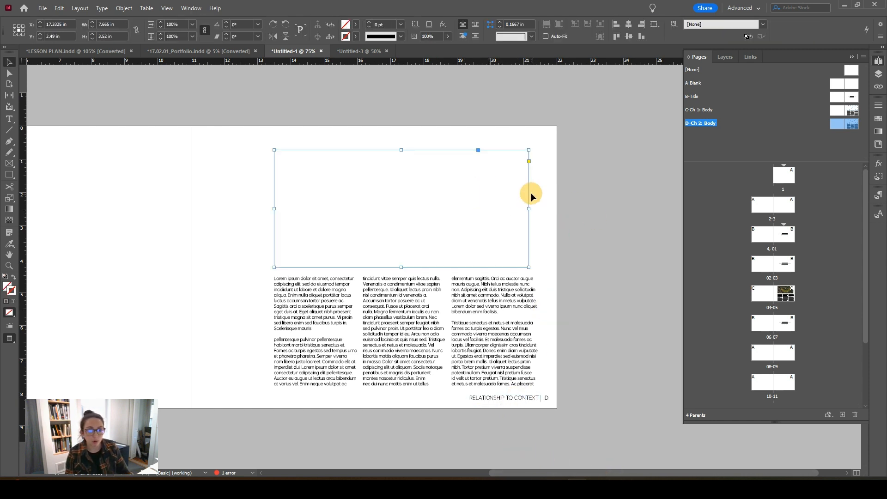
{"action": "key", "text": "Delete"}
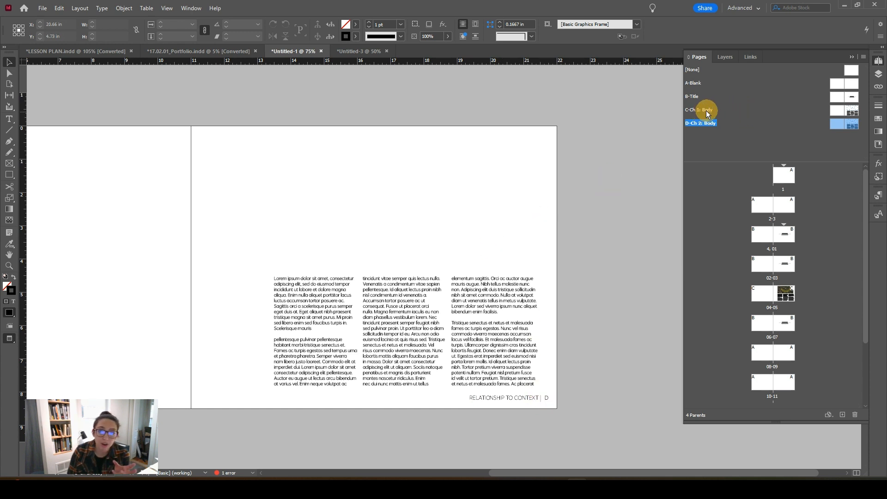
Step: View the B-Title parent and select its "Relationship To Context" subtitle to check the text's fill colour
{"action": "double_click", "coordinate": [854, 100]}
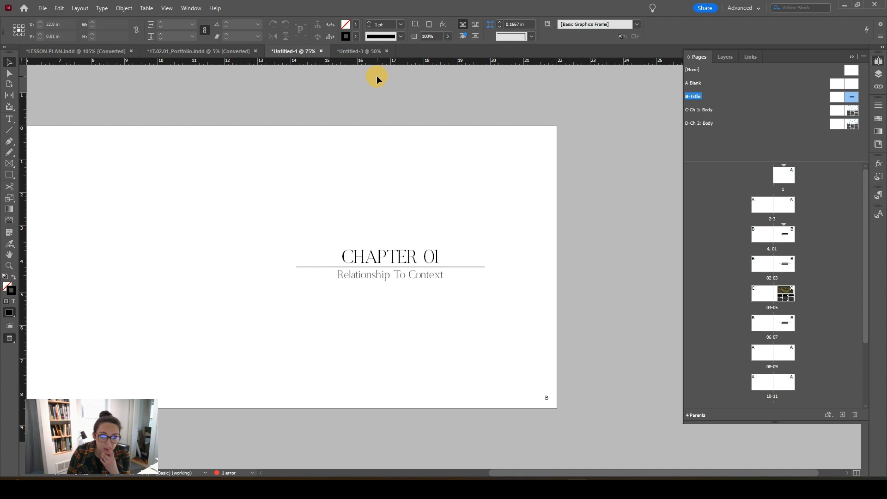
{"action": "left_click", "coordinate": [375, 255]}
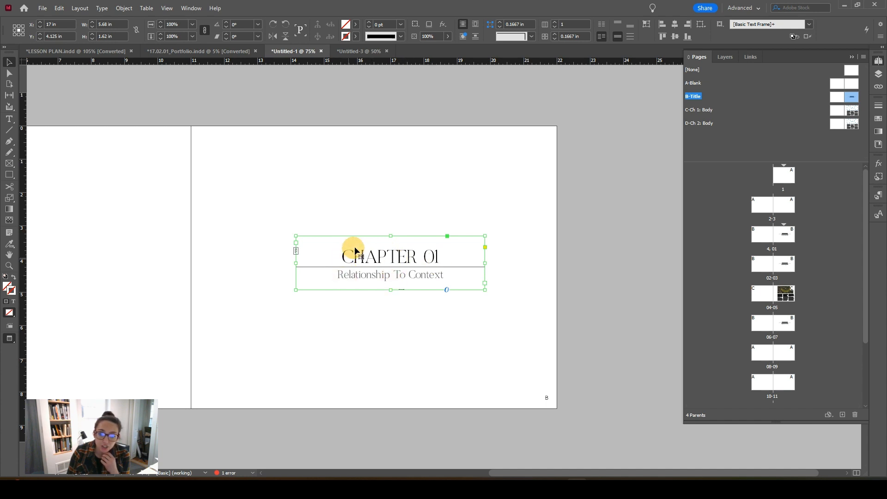
{"action": "double_click", "coordinate": [437, 276]}
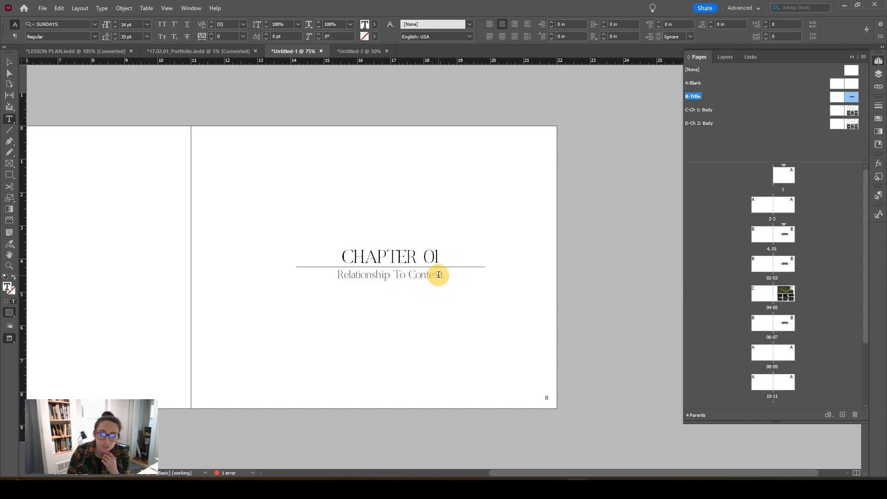
{"action": "left_click_drag", "start_coordinate": [440, 275], "coordinate": [344, 275]}
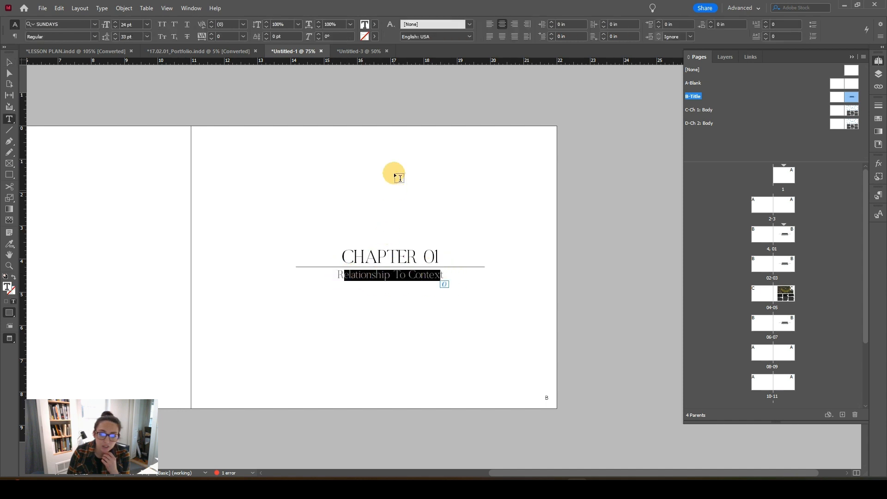
{"action": "left_click", "coordinate": [374, 24]}
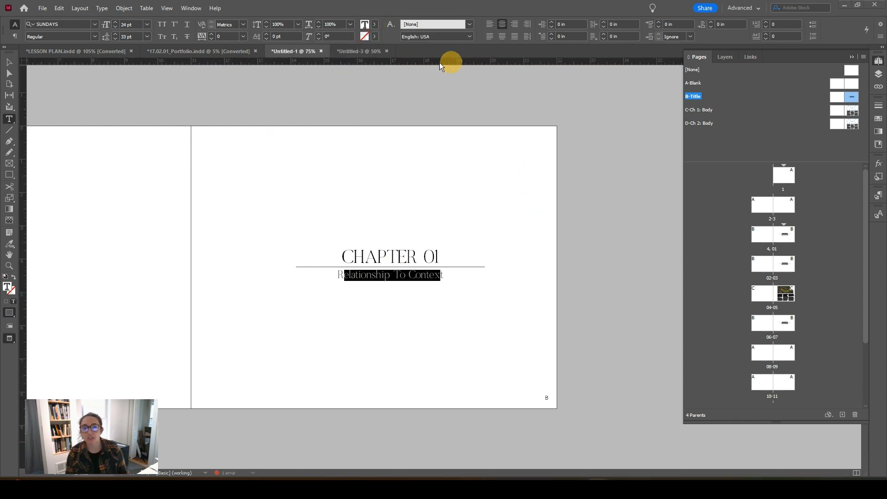
Step: Switch to the Untitled-3 document and show its B-Title parent's chapter title in Preview mode without guides
{"action": "left_click", "coordinate": [356, 54]}
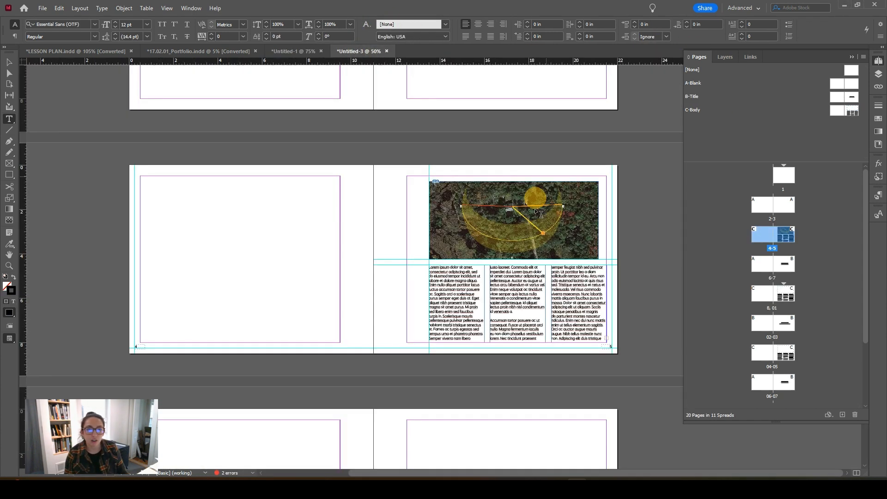
{"action": "double_click", "coordinate": [853, 99]}
{"action": "scroll", "coordinate": [535, 284], "scroll_direction": "up", "scroll_amount": 3}
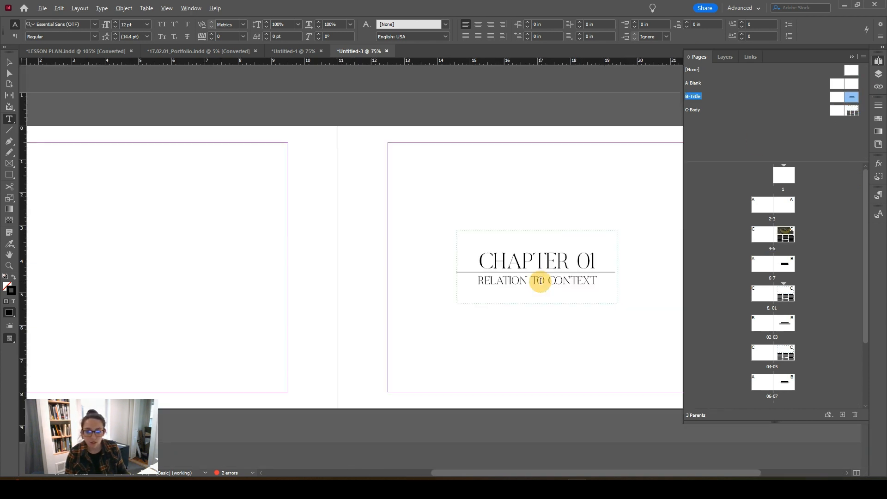
{"action": "left_click_drag", "start_coordinate": [546, 294], "coordinate": [440, 271]}
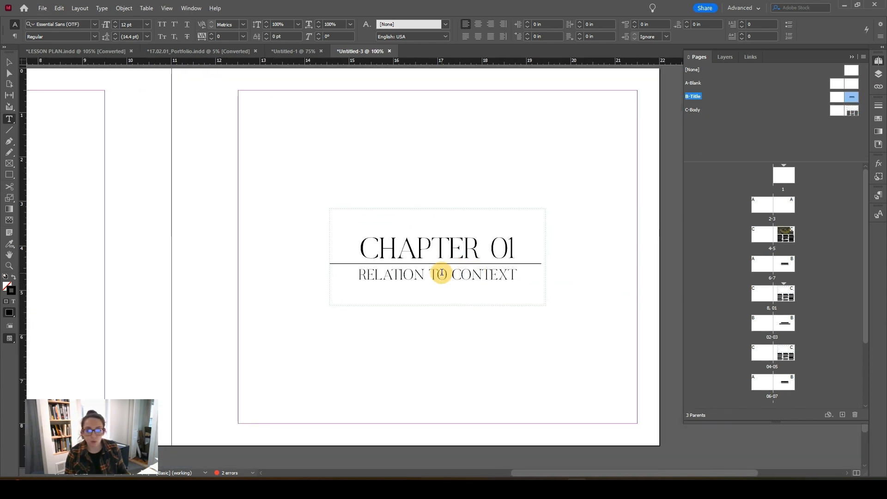
{"action": "triple_click", "coordinate": [442, 273]}
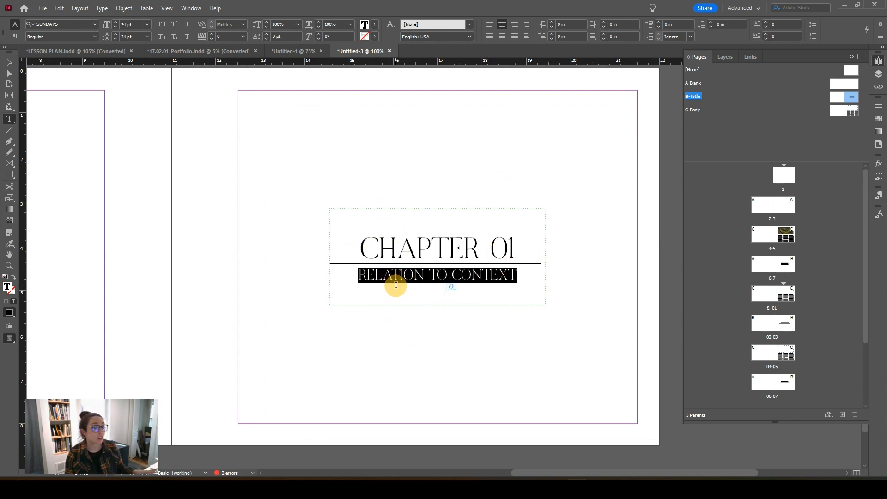
{"action": "key", "text": "Escape"}
{"action": "left_click", "coordinate": [419, 359]}
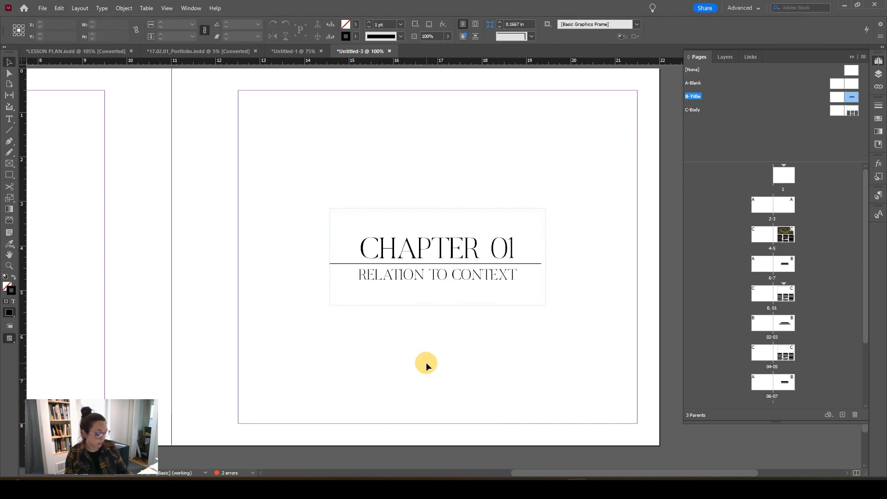
{"action": "key", "text": "w"}
Step: Change the case of the "RELATION TO CONTEXT" subtitle to Title Case
{"action": "triple_click", "coordinate": [397, 275]}
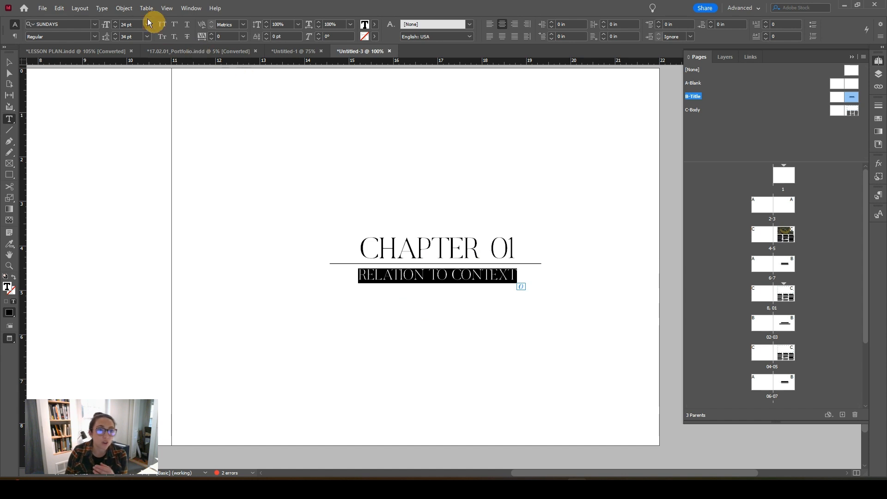
{"action": "left_click", "coordinate": [101, 8]}
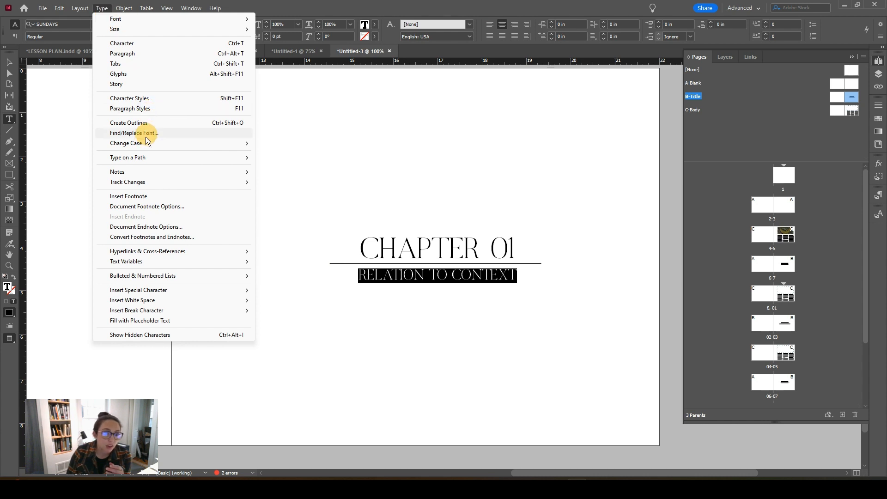
{"action": "mouse_move", "coordinate": [141, 145]}
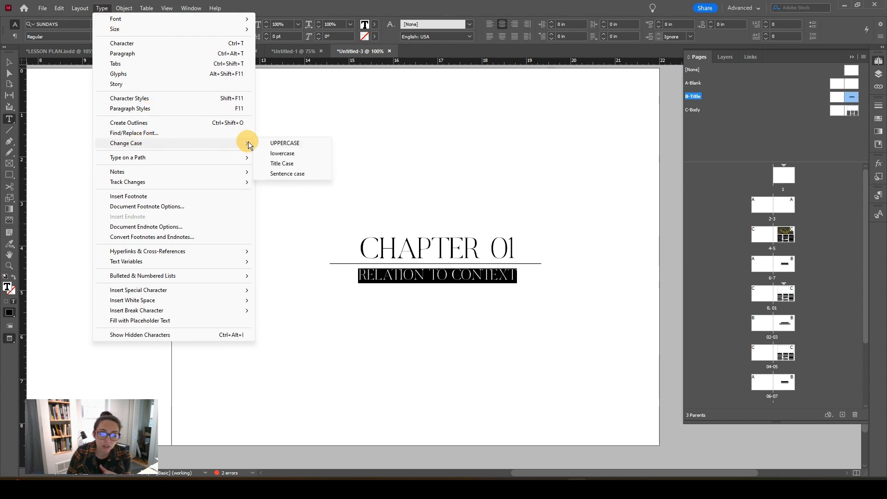
{"action": "left_click", "coordinate": [278, 165]}
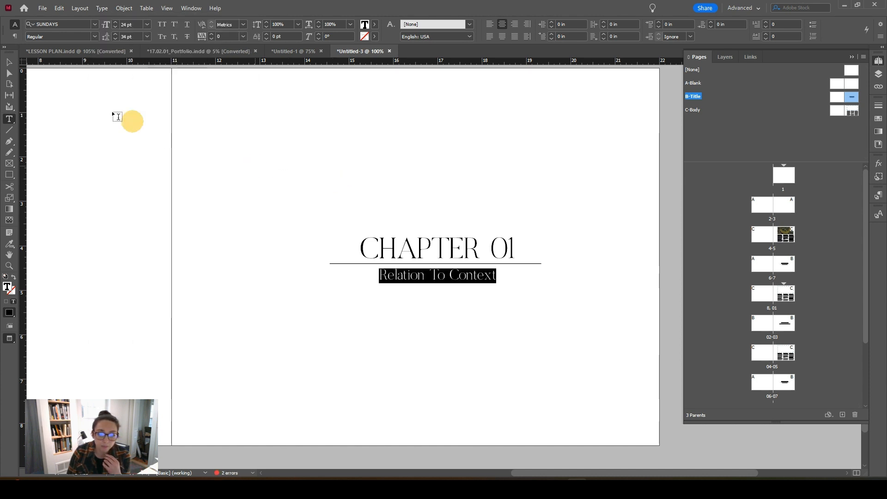
{"action": "left_click", "coordinate": [9, 62]}
{"action": "left_click", "coordinate": [300, 178]}
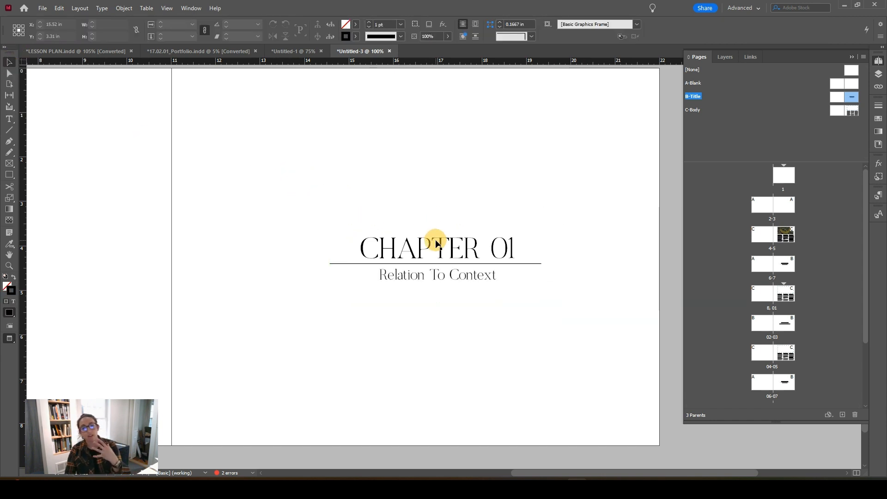
Step: Edit the subtitle under CHAPTER 01 to read "Relationship To Context"
{"action": "double_click", "coordinate": [423, 276]}
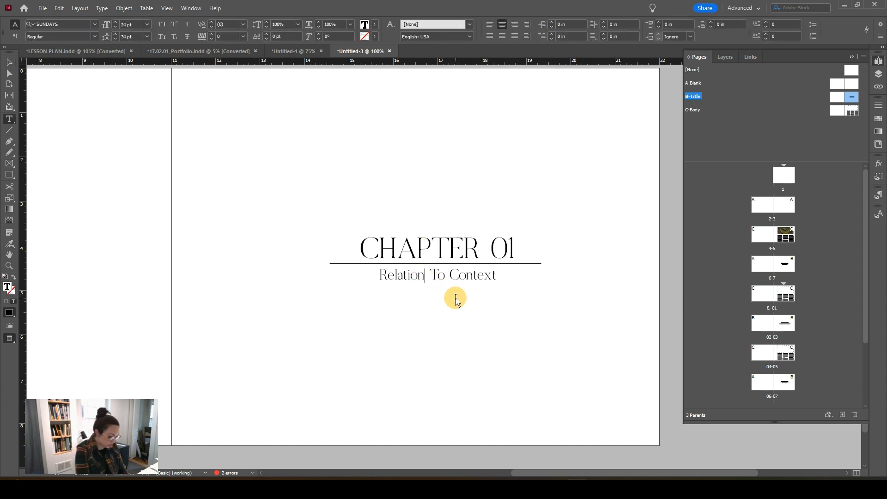
{"action": "type", "text": "ship"}
{"action": "key", "text": "Escape"}
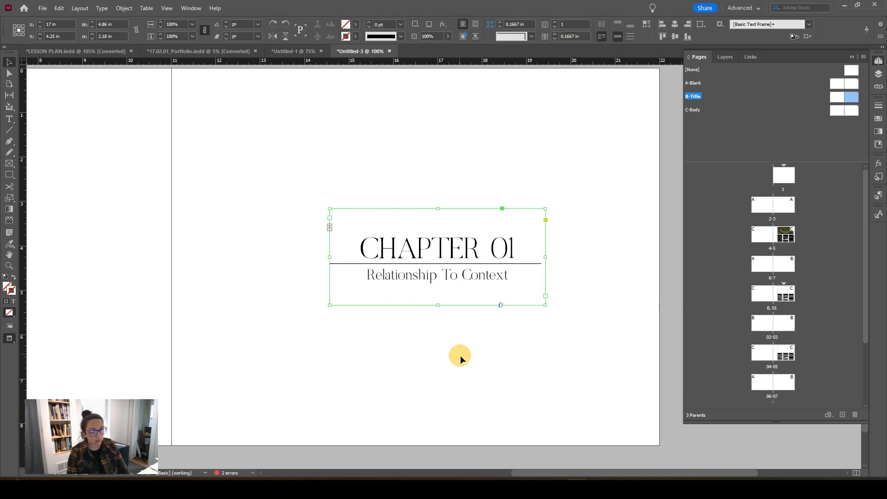
{"action": "left_click", "coordinate": [467, 357]}
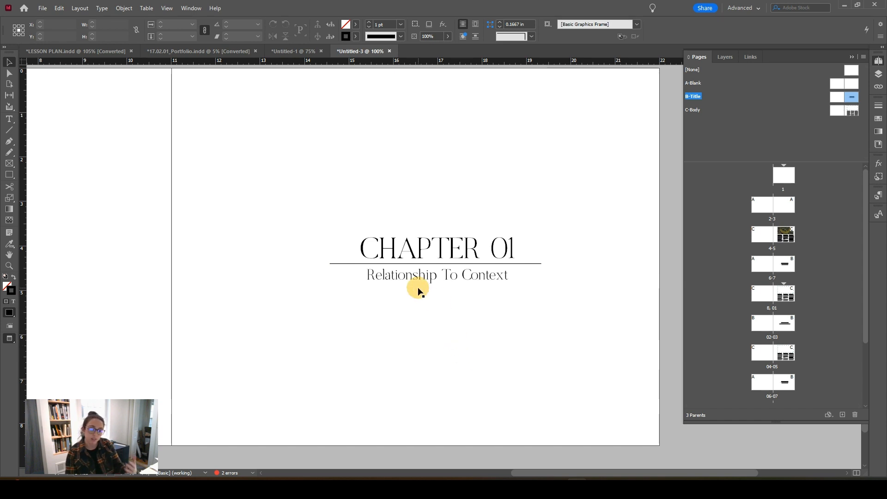
Step: Change the case of the CHAPTER 01 heading to lowercase
{"action": "scroll", "coordinate": [419, 287], "scroll_direction": "down", "scroll_amount": 1}
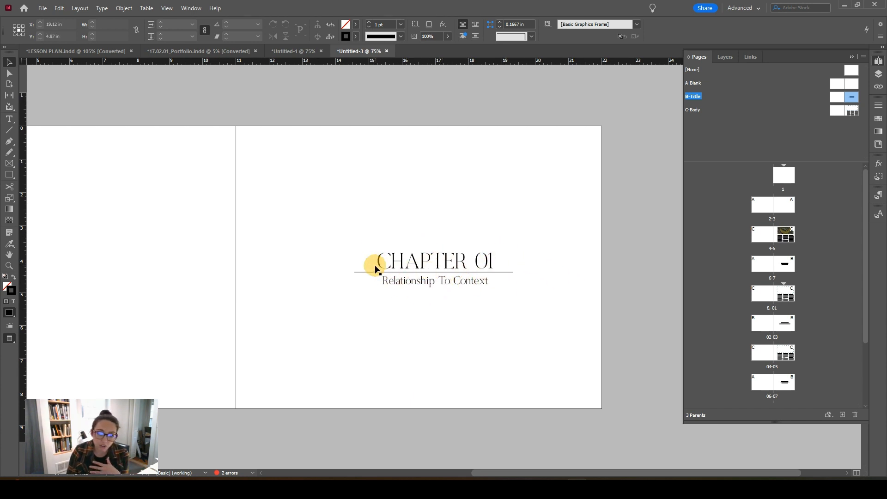
{"action": "double_click", "coordinate": [415, 267]}
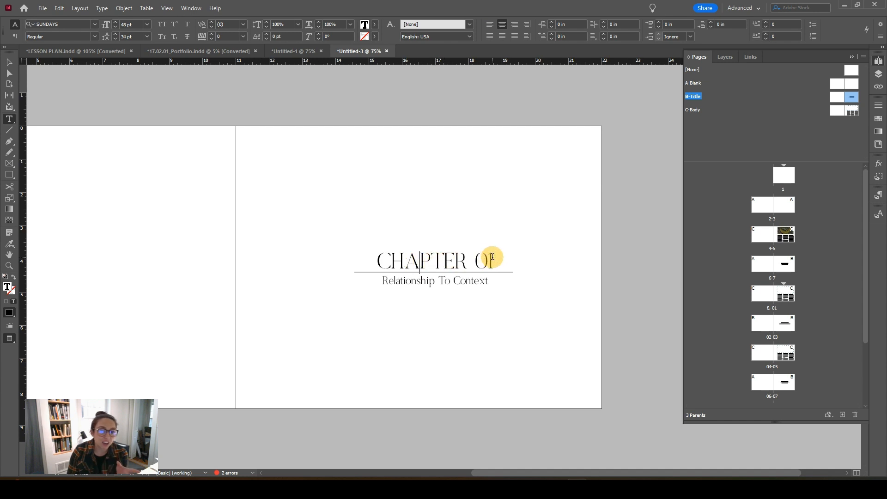
{"action": "left_click_drag", "start_coordinate": [495, 256], "coordinate": [374, 238]}
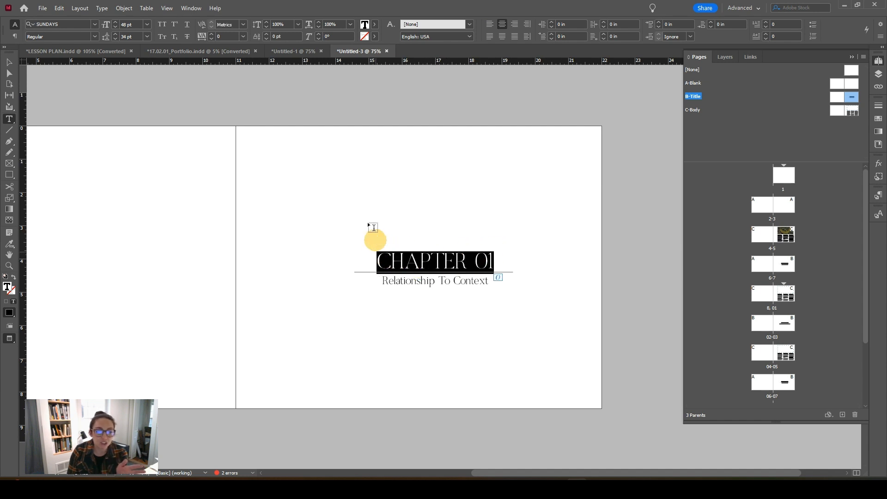
{"action": "left_click", "coordinate": [102, 8]}
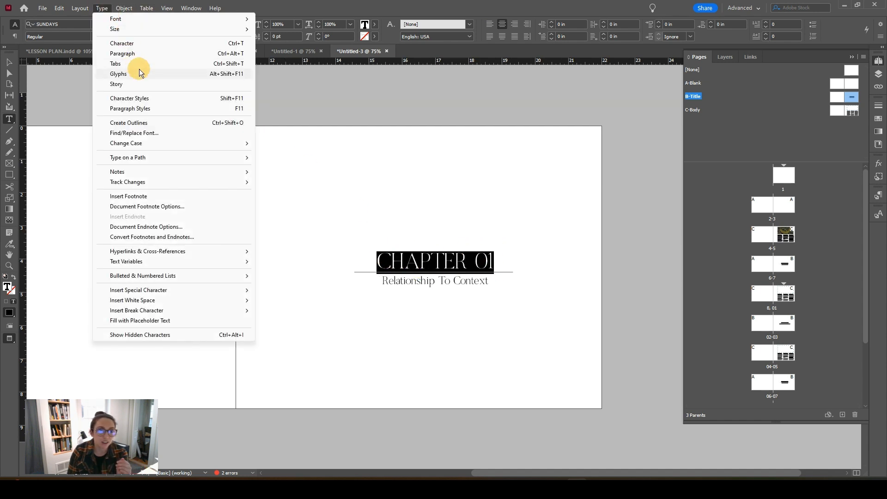
{"action": "mouse_move", "coordinate": [125, 143]}
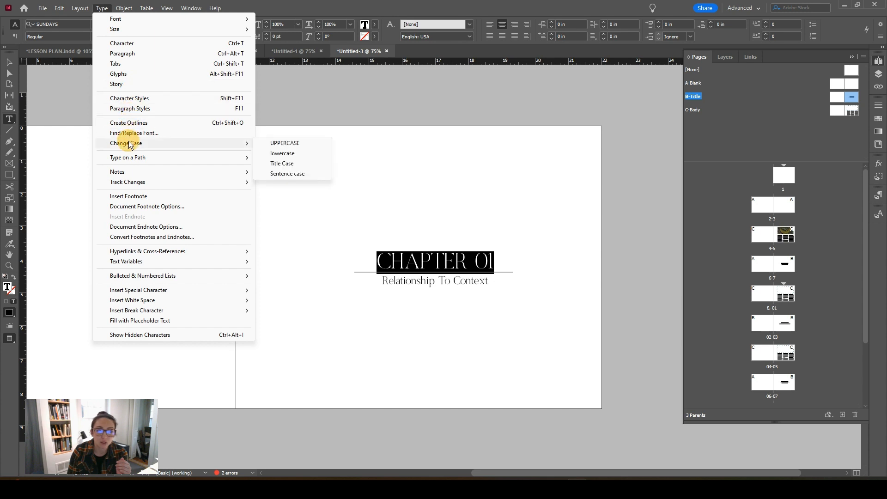
{"action": "left_click", "coordinate": [296, 155]}
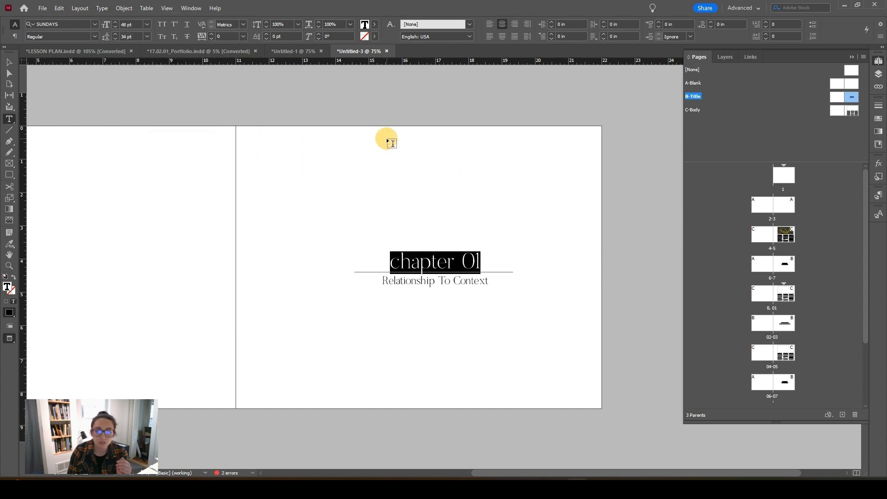
Step: Convert the chapter heading above the line back to UPPERCASE
{"action": "left_click", "coordinate": [102, 9]}
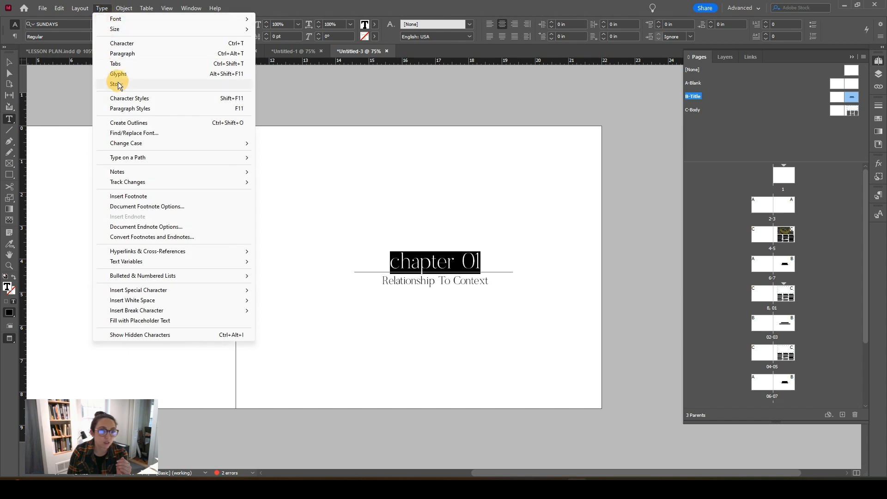
{"action": "mouse_move", "coordinate": [138, 144]}
{"action": "left_click", "coordinate": [285, 143]}
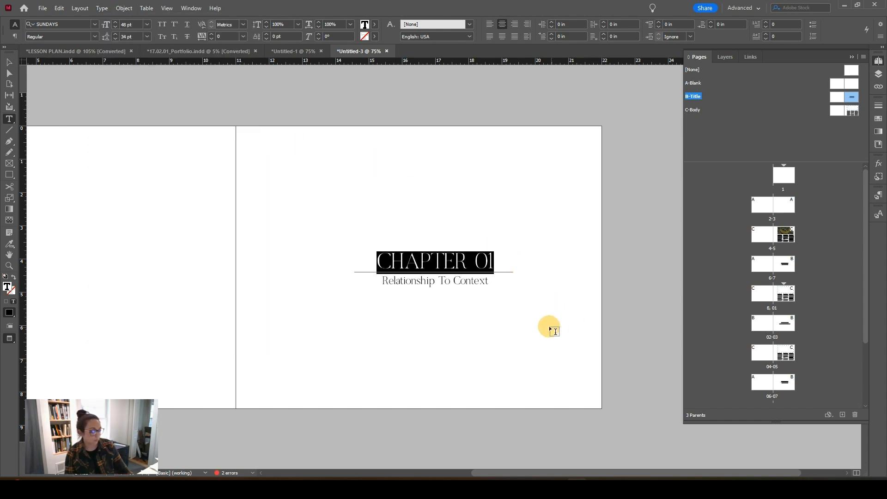
Step: Finish editing the chapter heading on the B-Title parent and open the Chapter 02 title page on spread 02-03
{"action": "key", "text": "Escape"}
{"action": "left_click", "coordinate": [490, 349]}
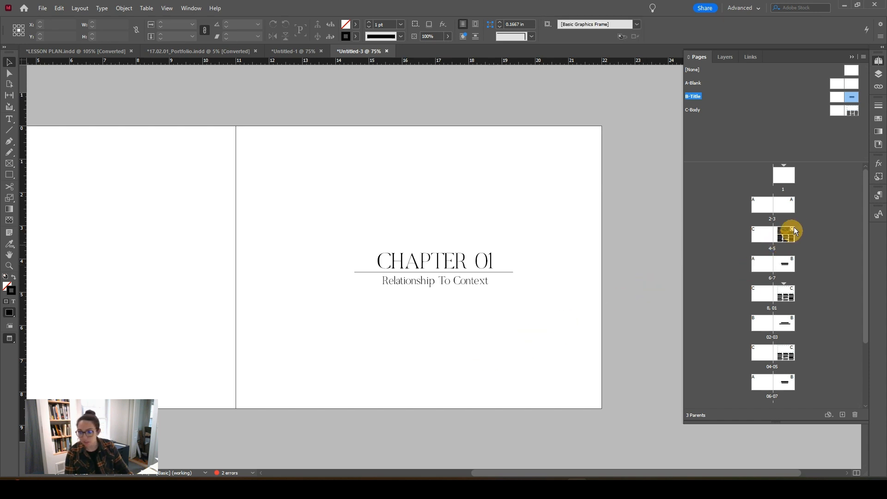
{"action": "double_click", "coordinate": [783, 323]}
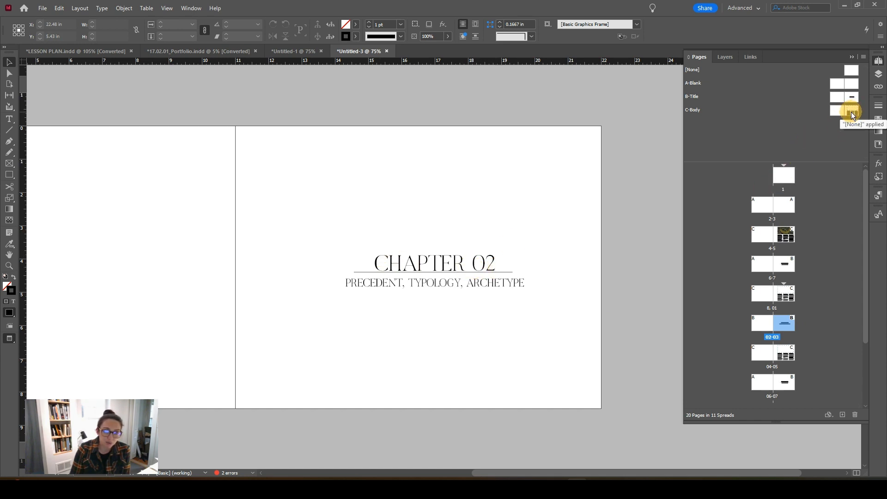
Step: Switch to the Untitled-1 document and view its whole B-Title parent spread
{"action": "left_click", "coordinate": [308, 51]}
{"action": "left_click", "coordinate": [604, 220]}
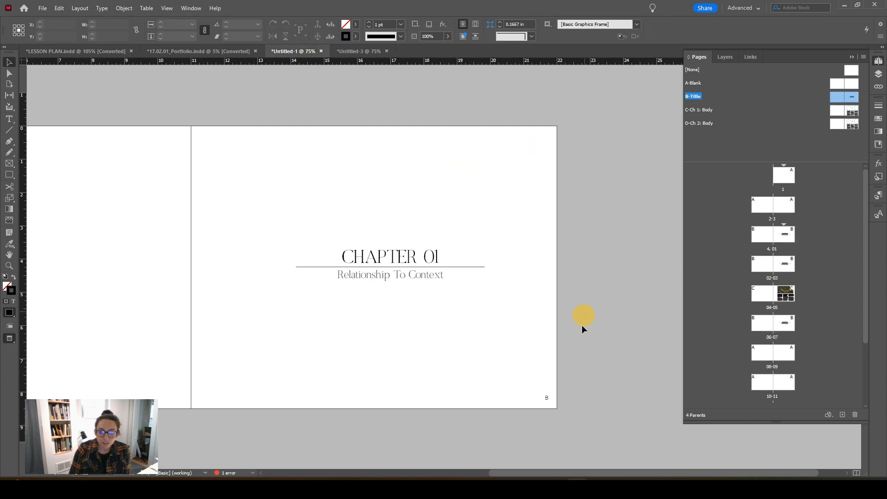
{"action": "key", "text": "ctrl+minus"}
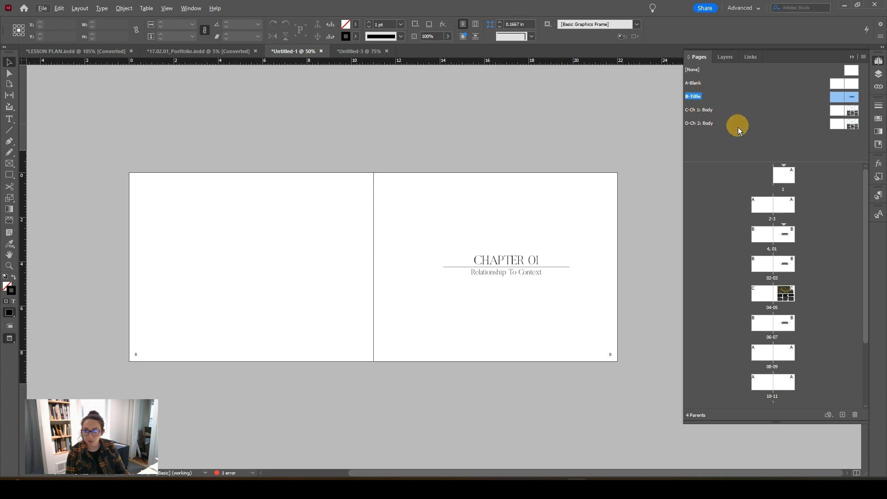
Step: Switch to the 17.02.01_Portfolio document and examine how images and text follow the guides on the Public Market spreads
{"action": "left_click", "coordinate": [190, 54]}
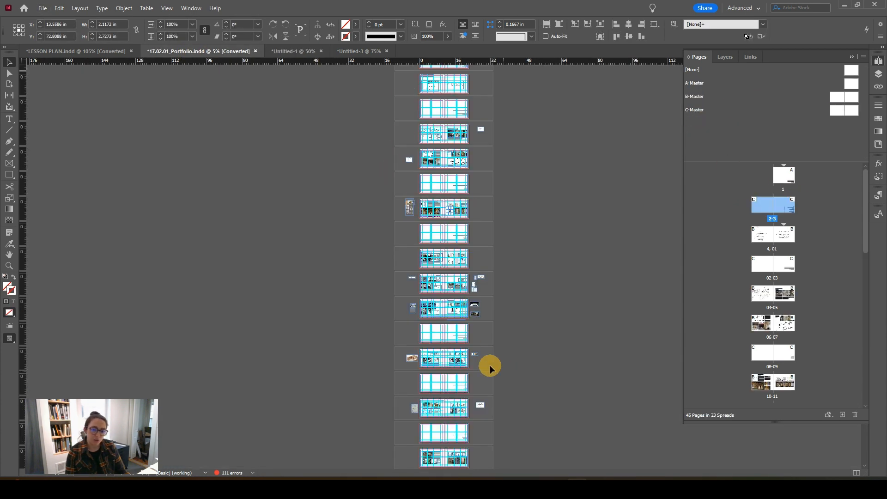
{"action": "scroll", "coordinate": [491, 369], "scroll_direction": "up", "scroll_amount": 3}
{"action": "scroll", "coordinate": [554, 263], "scroll_direction": "up", "scroll_amount": 2}
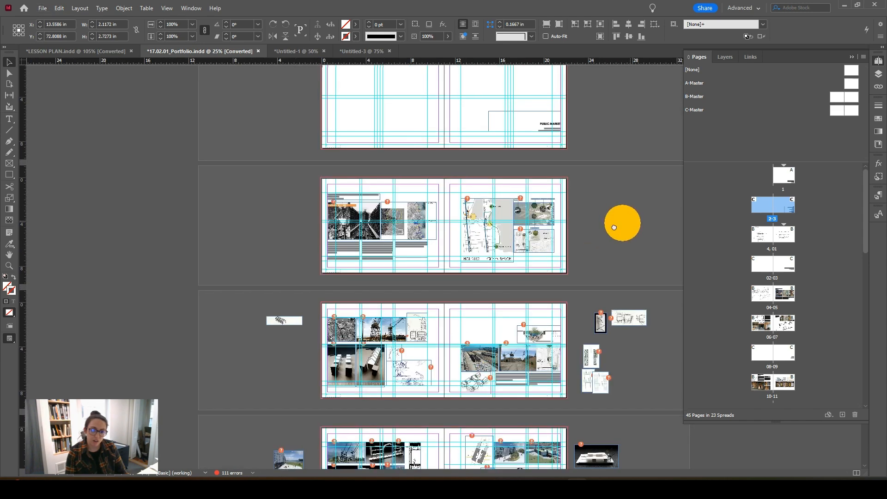
{"action": "scroll", "coordinate": [620, 224], "scroll_direction": "up", "scroll_amount": 1}
{"action": "scroll", "coordinate": [618, 260], "scroll_direction": "up", "scroll_amount": 1}
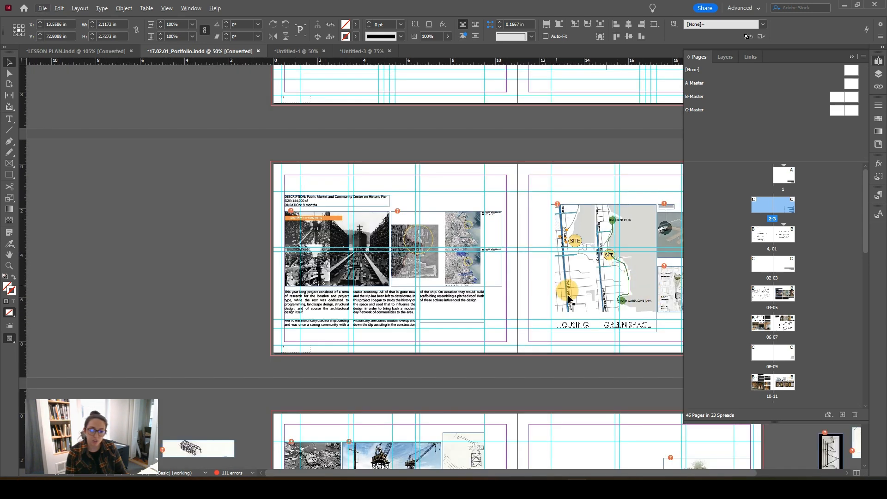
{"action": "left_click_drag", "start_coordinate": [540, 264], "coordinate": [410, 193]}
{"action": "scroll", "coordinate": [403, 265], "scroll_direction": "down", "scroll_amount": 1}
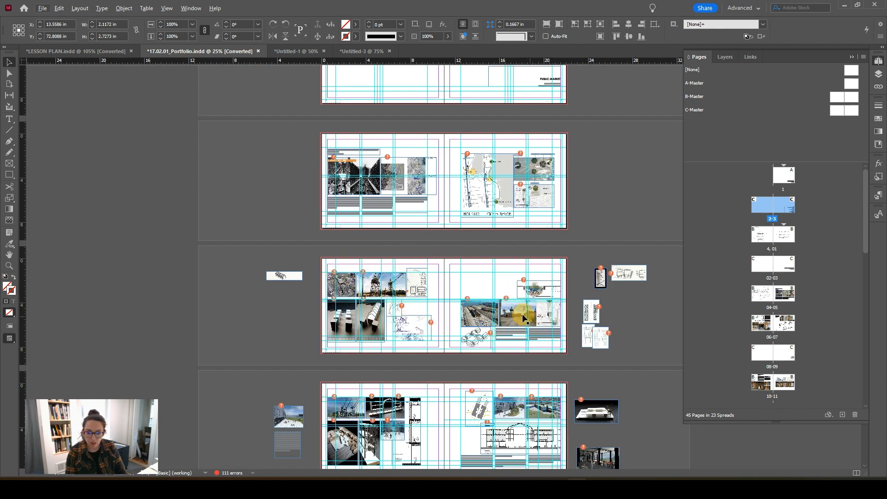
{"action": "scroll", "coordinate": [481, 287], "scroll_direction": "up", "scroll_amount": 1}
{"action": "left_click_drag", "start_coordinate": [558, 284], "coordinate": [459, 314]}
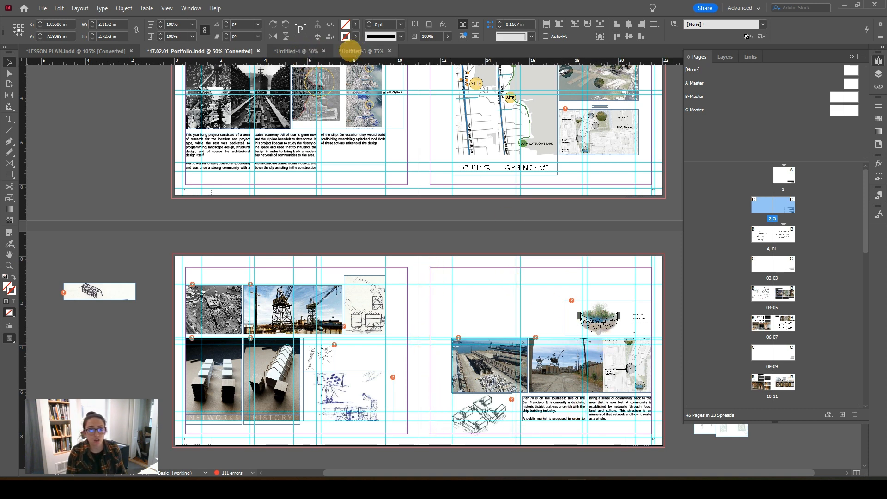
Step: Return to the Untitled-3 document and turn off preview mode to show the margins and frame edges
{"action": "left_click", "coordinate": [354, 51]}
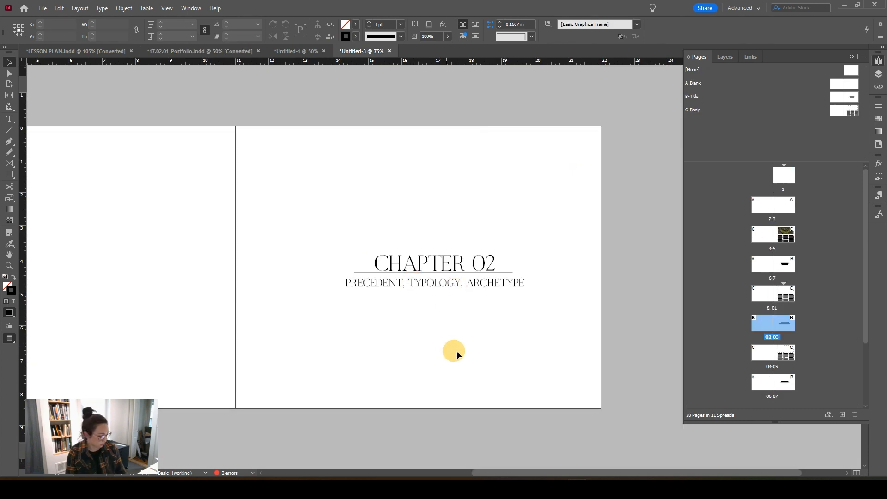
{"action": "key", "text": "w"}
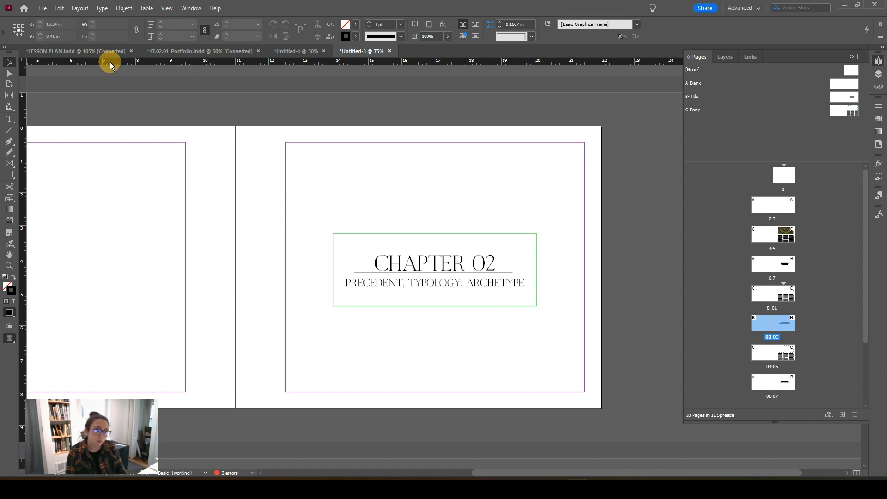
Step: Switch to the LESSON PLAN document and examine the margins and chapter footer on the F-Ch 3 parent page
{"action": "left_click", "coordinate": [176, 52]}
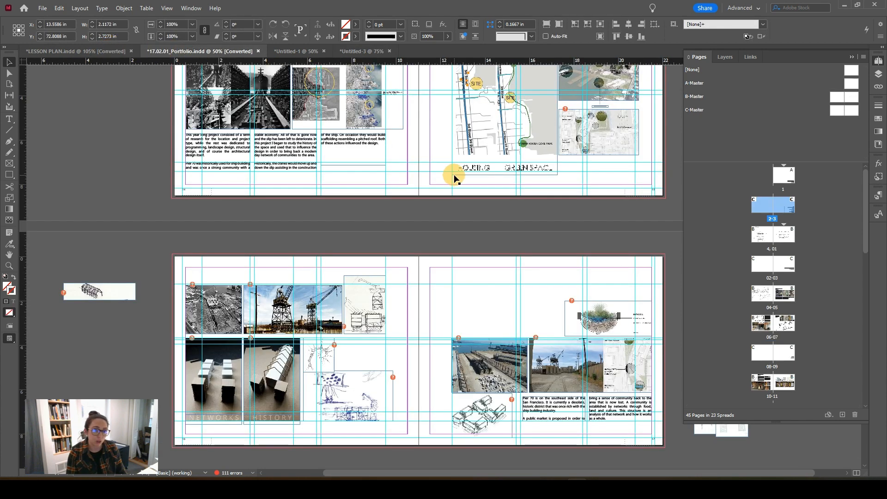
{"action": "left_click", "coordinate": [99, 51]}
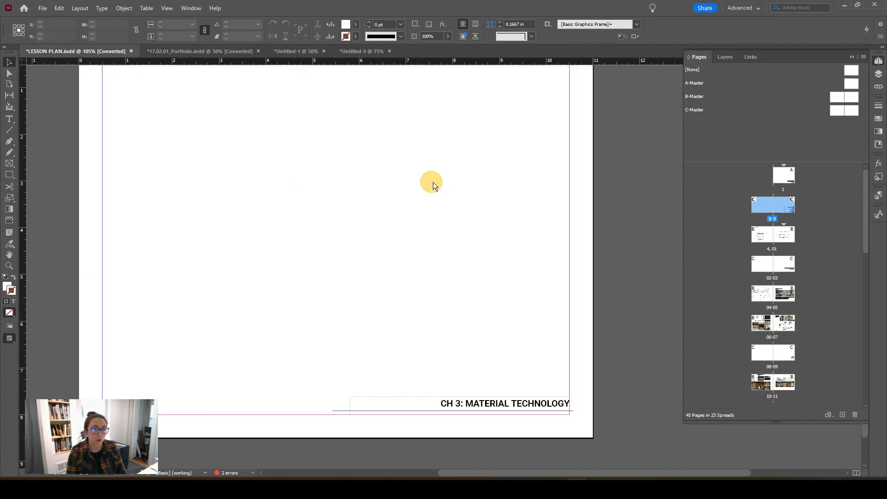
{"action": "left_click_drag", "start_coordinate": [312, 279], "coordinate": [357, 312]}
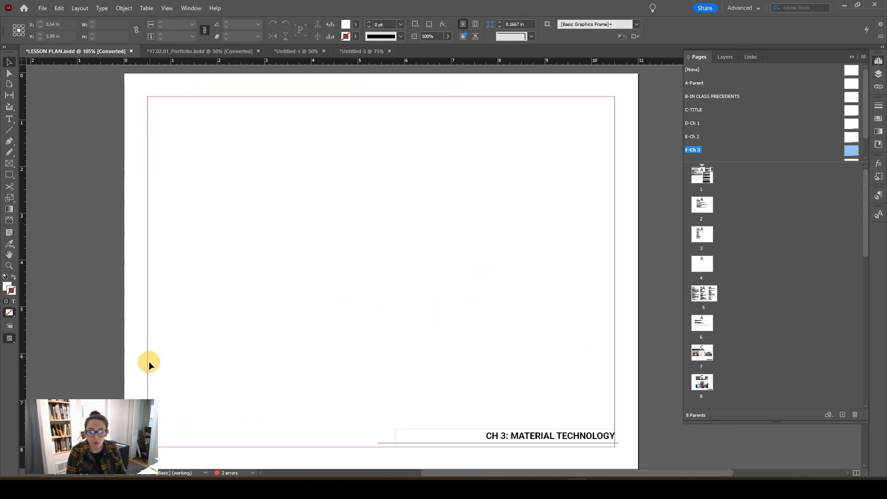
{"action": "scroll", "coordinate": [155, 414], "scroll_direction": "down", "scroll_amount": 2}
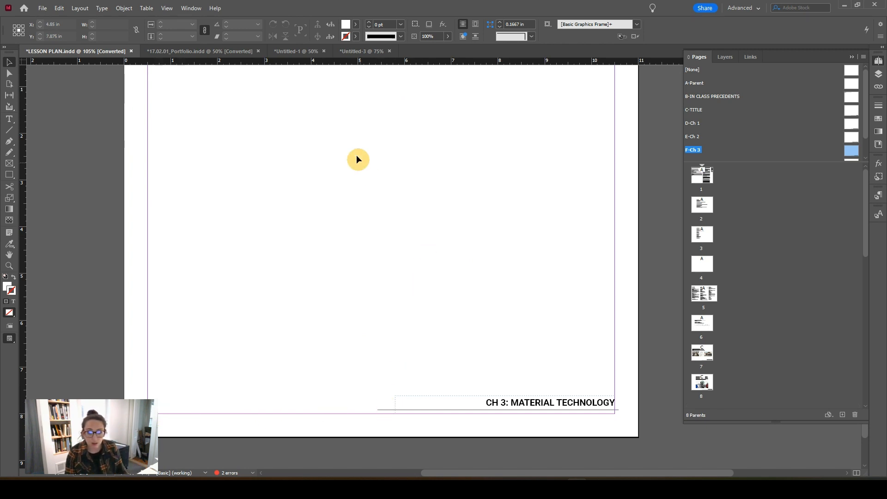
Step: Return to the 17.02.01_Portfolio document and compare the image and text grid layouts across the Public Market spreads
{"action": "left_click", "coordinate": [209, 49]}
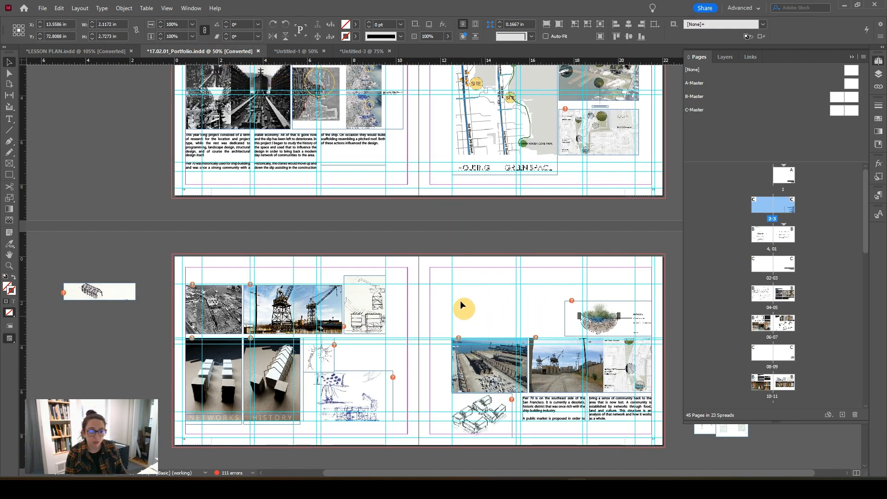
{"action": "left_click_drag", "start_coordinate": [489, 313], "coordinate": [400, 262]}
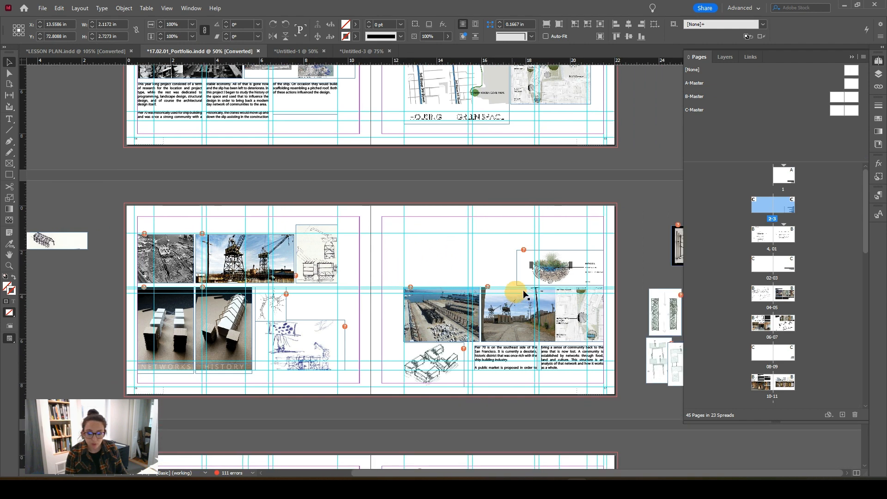
{"action": "left_click_drag", "start_coordinate": [571, 297], "coordinate": [531, 256]}
{"action": "scroll", "coordinate": [557, 269], "scroll_direction": "down", "scroll_amount": 1}
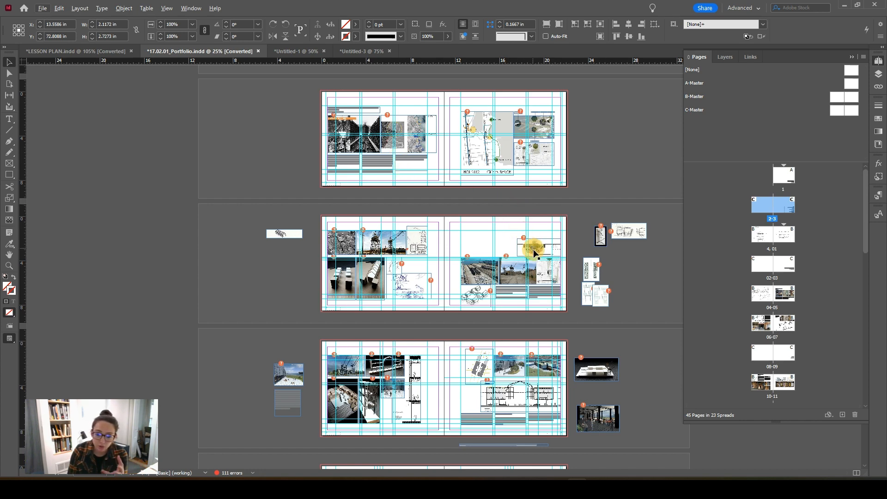
{"action": "scroll", "coordinate": [534, 253], "scroll_direction": "down", "scroll_amount": 2}
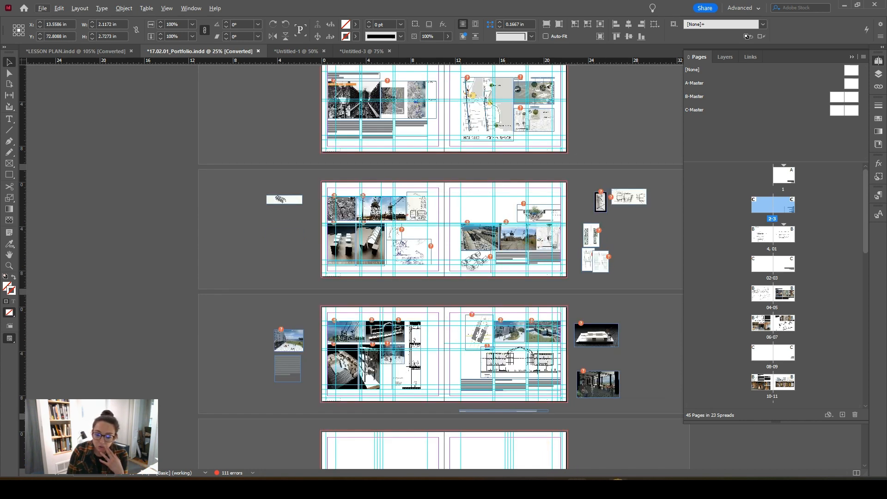
Step: Switch to Ando Book Example.pdf in Acrobat and examine the image and text layouts from the Chapter 2 title through page 32
{"action": "mouse_move", "coordinate": [610, 478]}
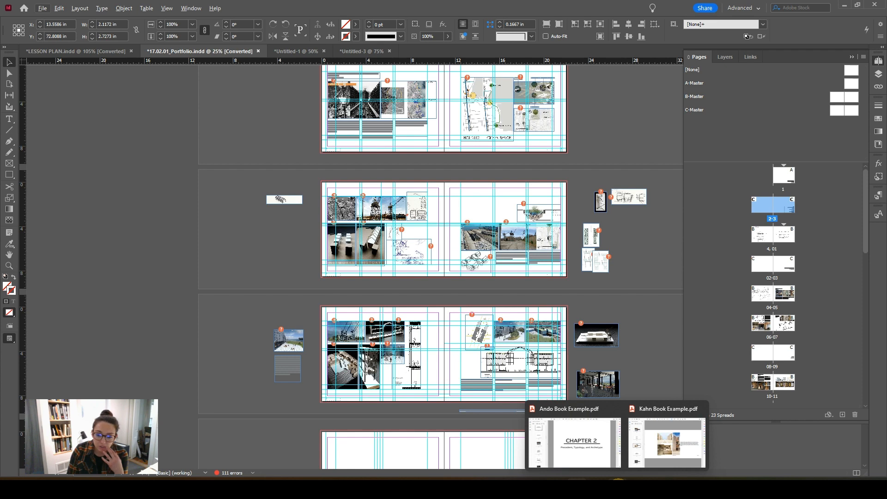
{"action": "left_click", "coordinate": [591, 453]}
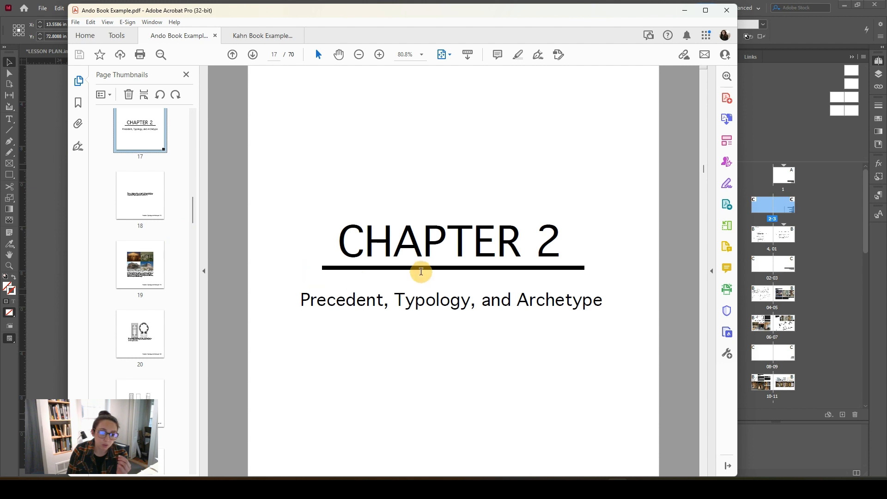
{"action": "scroll", "coordinate": [421, 255], "scroll_direction": "down", "scroll_amount": 2}
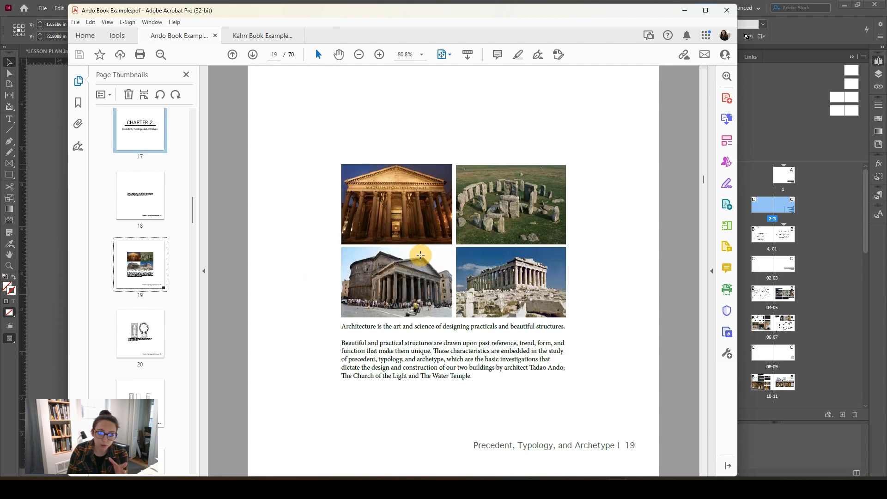
{"action": "scroll", "coordinate": [421, 254], "scroll_direction": "down", "scroll_amount": 1}
{"action": "scroll", "coordinate": [451, 206], "scroll_direction": "down", "scroll_amount": 1}
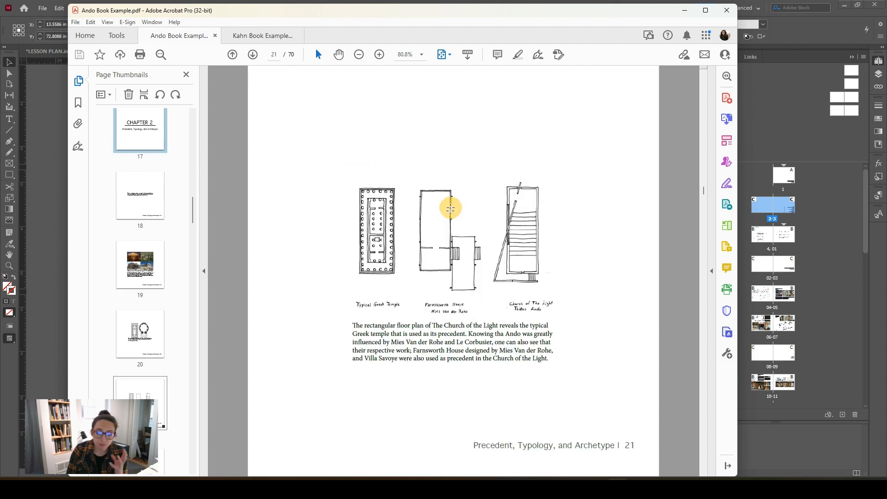
{"action": "scroll", "coordinate": [451, 209], "scroll_direction": "down", "scroll_amount": 1}
{"action": "scroll", "coordinate": [429, 217], "scroll_direction": "down", "scroll_amount": 1}
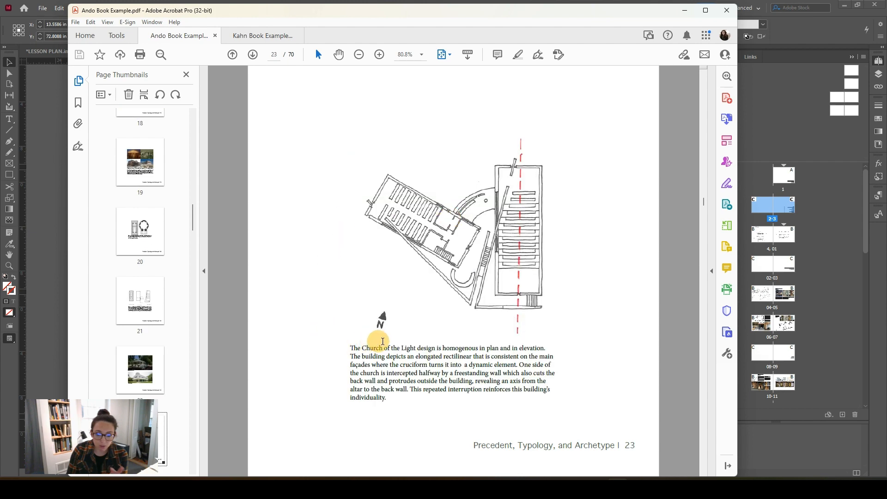
{"action": "scroll", "coordinate": [429, 307], "scroll_direction": "down", "scroll_amount": 1}
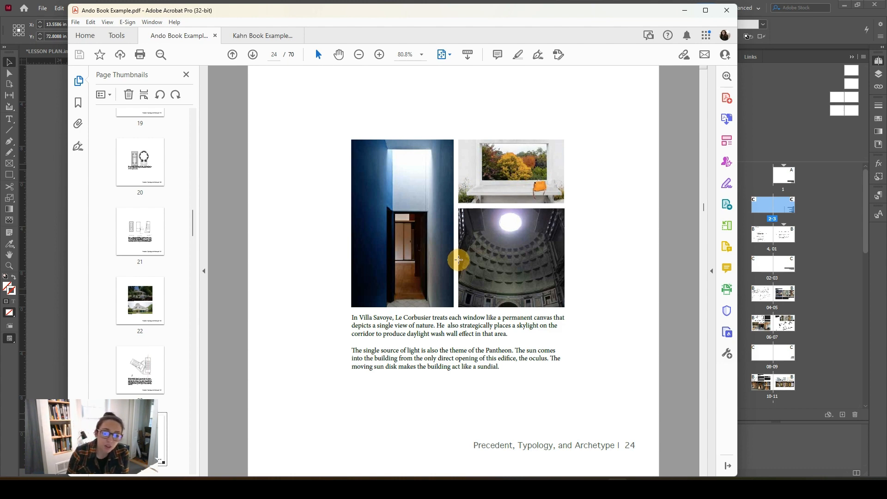
{"action": "scroll", "coordinate": [458, 259], "scroll_direction": "down", "scroll_amount": 1}
{"action": "scroll", "coordinate": [459, 245], "scroll_direction": "down", "scroll_amount": 1}
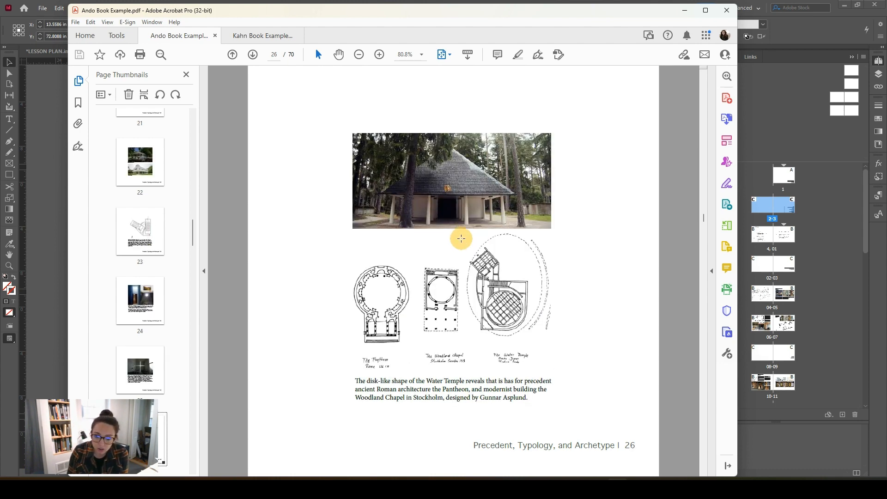
{"action": "scroll", "coordinate": [462, 238], "scroll_direction": "down", "scroll_amount": 1}
{"action": "scroll", "coordinate": [459, 279], "scroll_direction": "down", "scroll_amount": 1}
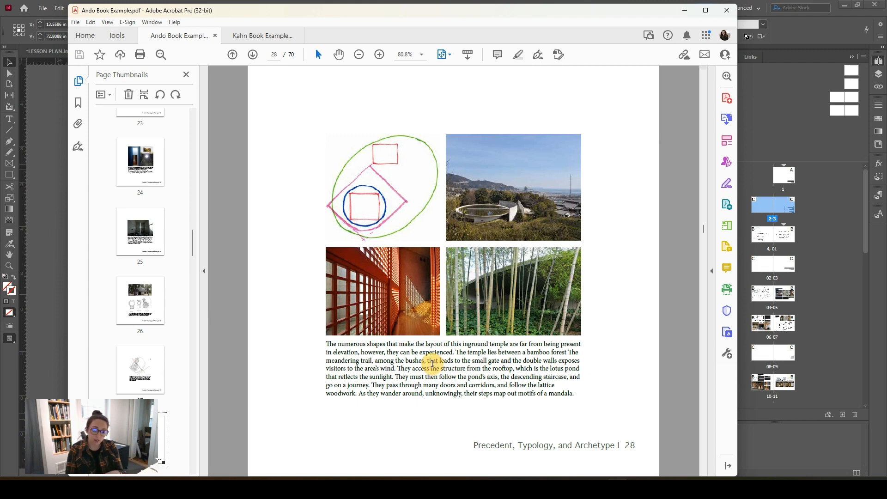
{"action": "scroll", "coordinate": [432, 363], "scroll_direction": "down", "scroll_amount": 2}
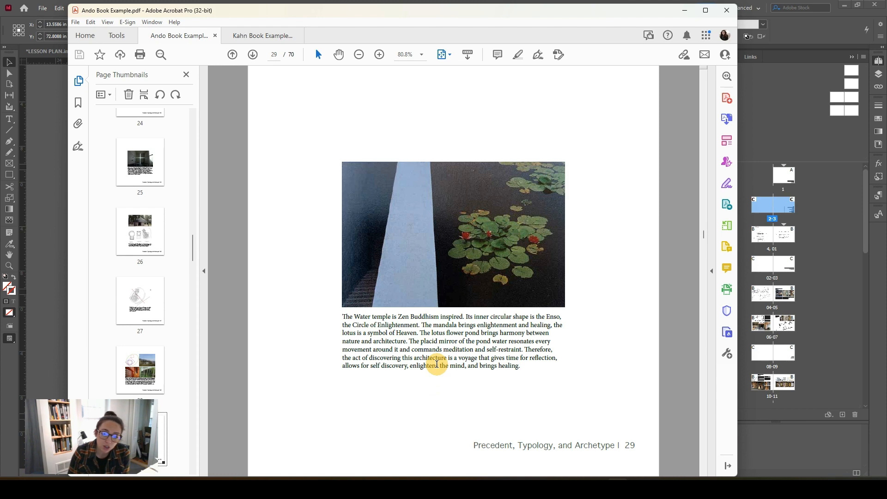
{"action": "scroll", "coordinate": [437, 365], "scroll_direction": "down", "scroll_amount": 3}
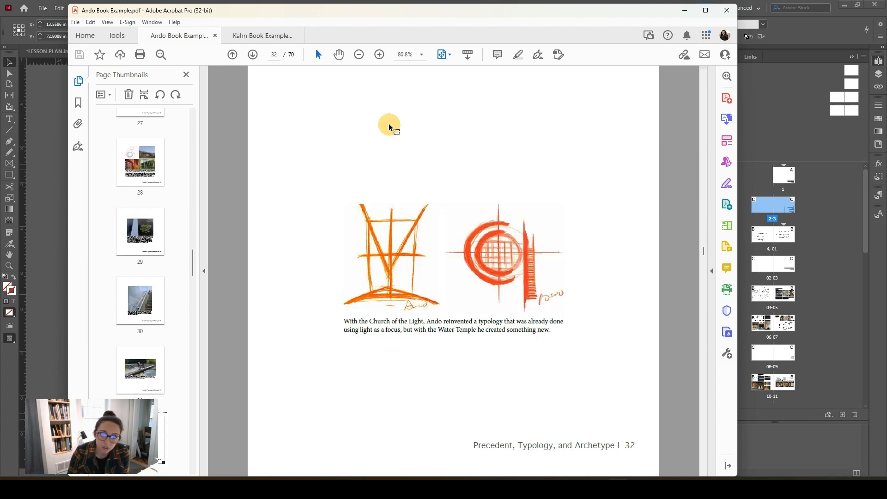
Step: Switch to Kahn Book Example.pdf and examine the image grids, captions and side text on pages 27 to 32
{"action": "left_click", "coordinate": [259, 36]}
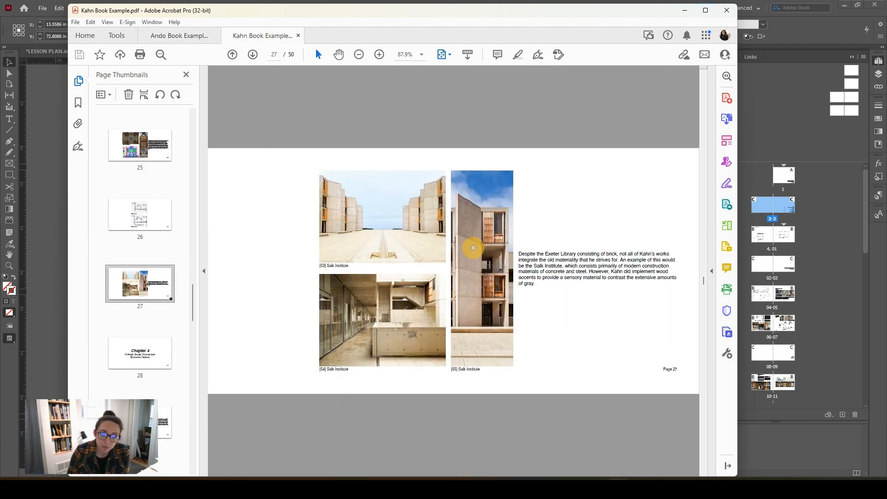
{"action": "scroll", "coordinate": [473, 248], "scroll_direction": "down", "scroll_amount": 1}
{"action": "scroll", "coordinate": [473, 248], "scroll_direction": "down", "scroll_amount": 1}
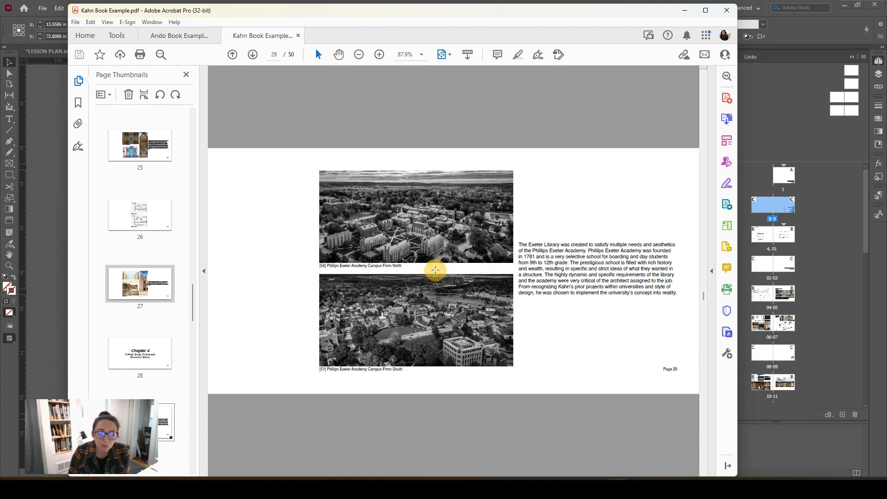
{"action": "scroll", "coordinate": [436, 270], "scroll_direction": "down", "scroll_amount": 3}
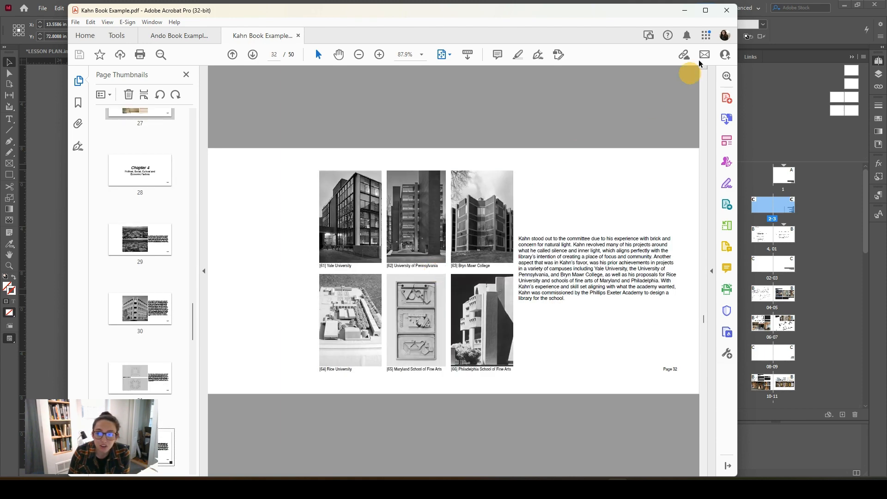
Step: Return to the 17.02.01_Portfolio document in InDesign and examine the project title and body spreads from Public Market through Urban Housing
{"action": "left_click", "coordinate": [685, 10]}
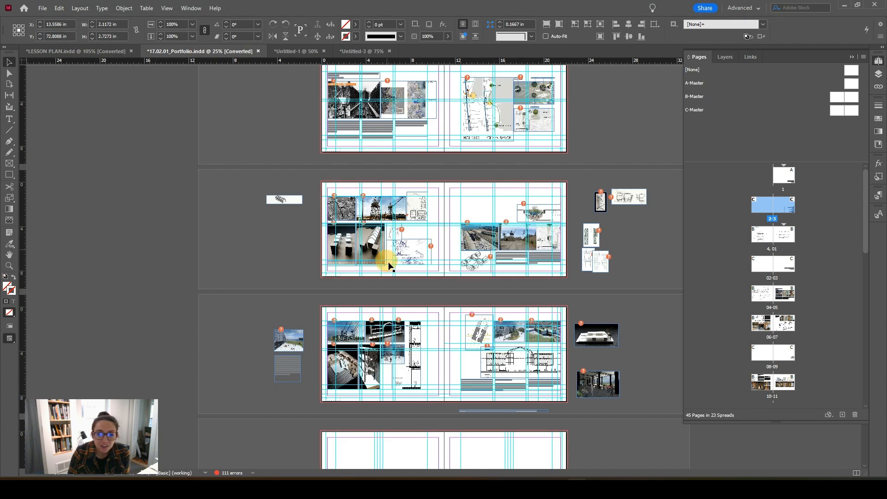
{"action": "scroll", "coordinate": [446, 365], "scroll_direction": "down", "scroll_amount": 3}
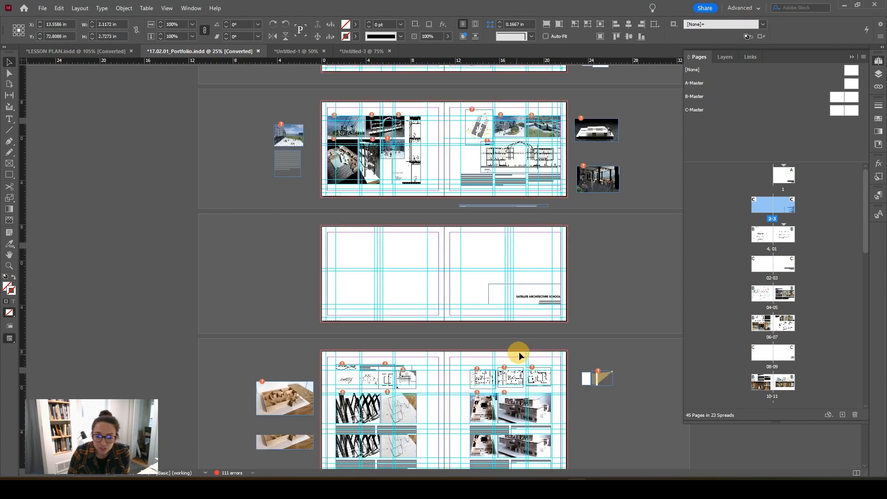
{"action": "scroll", "coordinate": [519, 356], "scroll_direction": "down", "scroll_amount": 1}
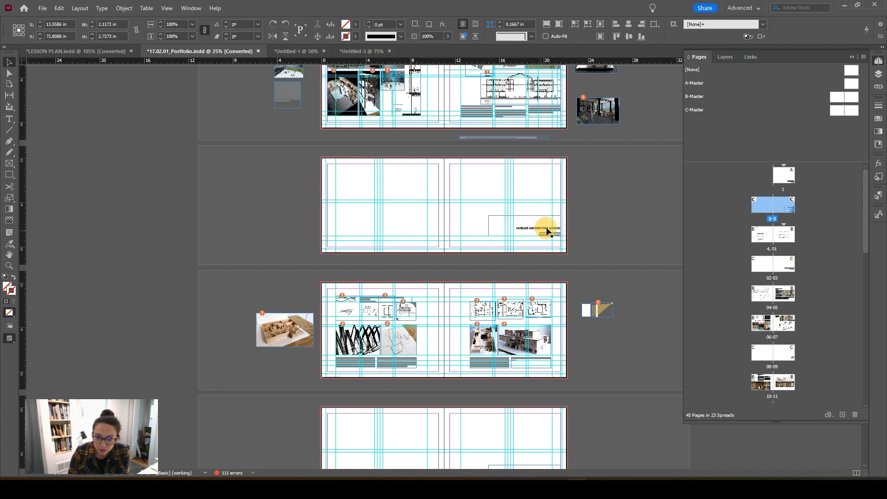
{"action": "scroll", "coordinate": [464, 327], "scroll_direction": "down", "scroll_amount": 2}
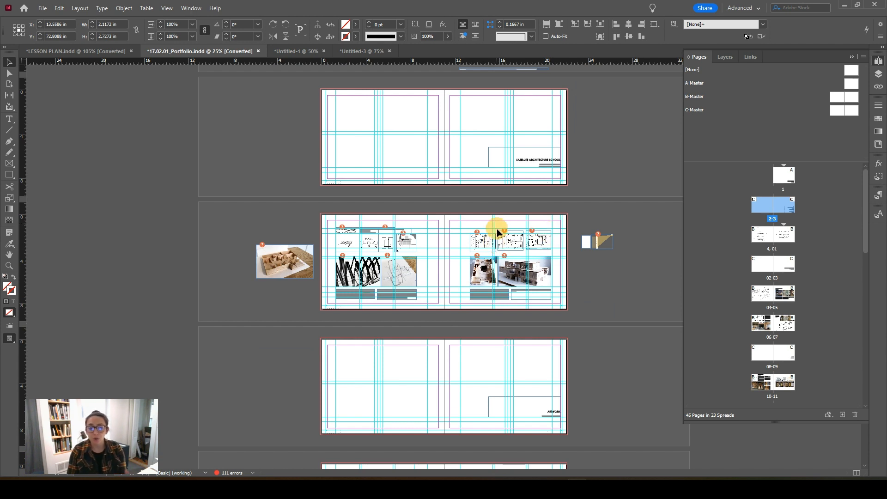
{"action": "scroll", "coordinate": [495, 273], "scroll_direction": "down", "scroll_amount": 3}
{"action": "scroll", "coordinate": [496, 278], "scroll_direction": "down", "scroll_amount": 1}
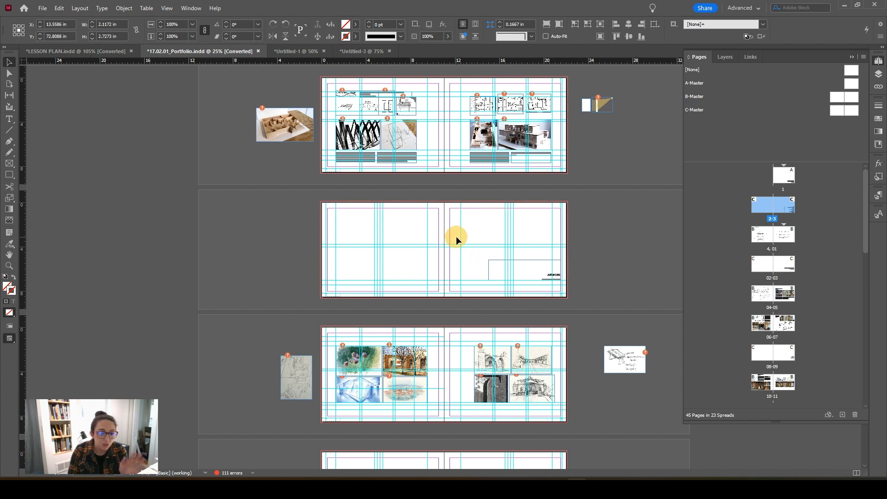
{"action": "scroll", "coordinate": [456, 236], "scroll_direction": "down", "scroll_amount": 7}
{"action": "scroll", "coordinate": [456, 236], "scroll_direction": "down", "scroll_amount": 2}
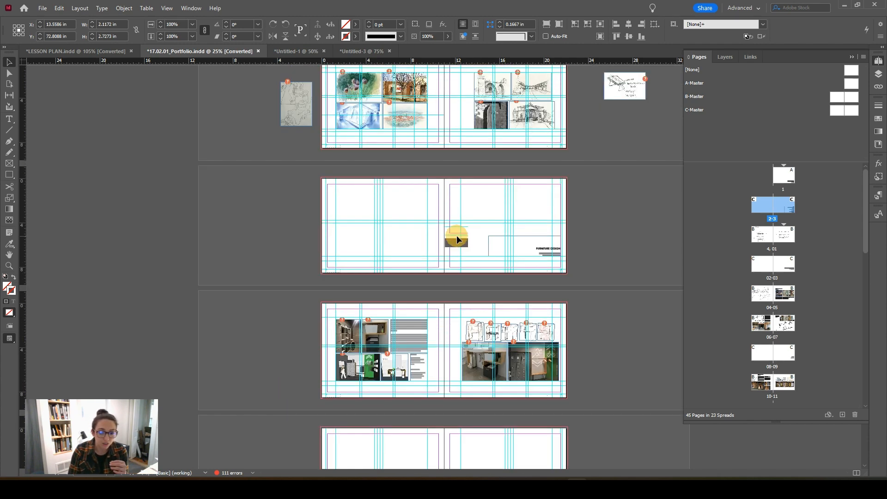
{"action": "scroll", "coordinate": [451, 228], "scroll_direction": "down", "scroll_amount": 6}
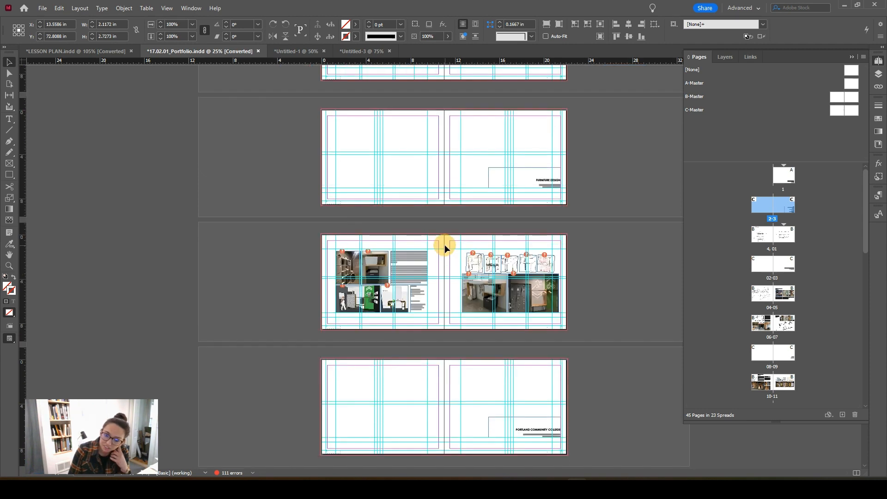
{"action": "scroll", "coordinate": [447, 270], "scroll_direction": "down", "scroll_amount": 5}
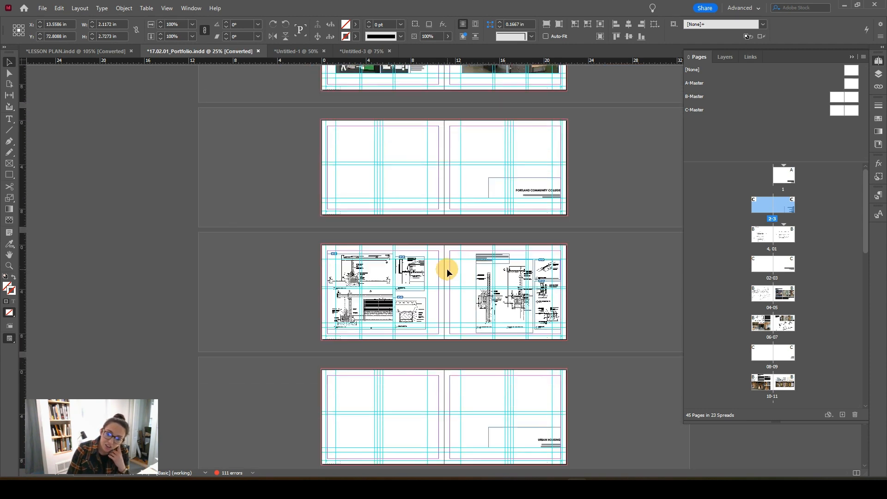